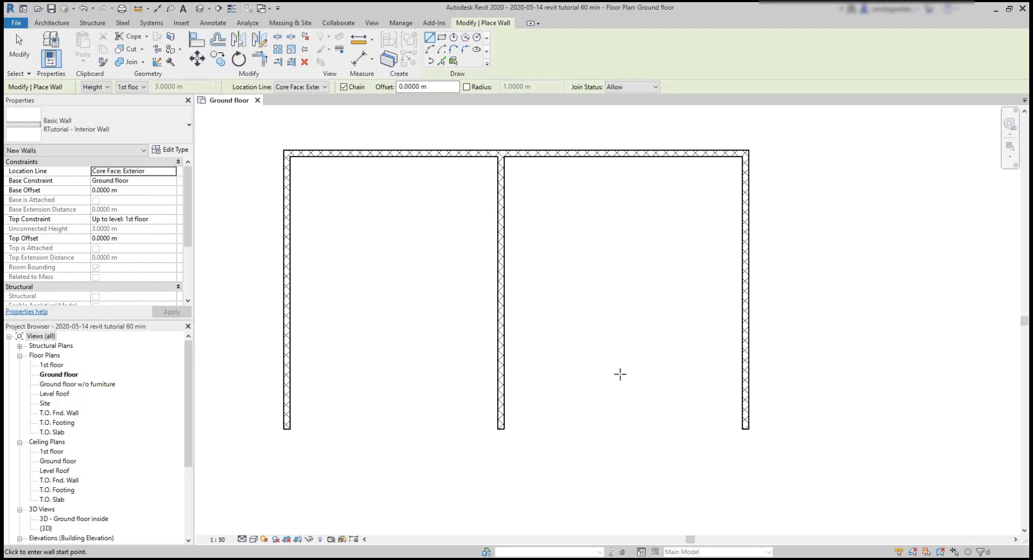
# Place aligned dimensions along the left, upper and right walls, picking entire walls with the wall centerline preference.
pyautogui.click(213, 23)
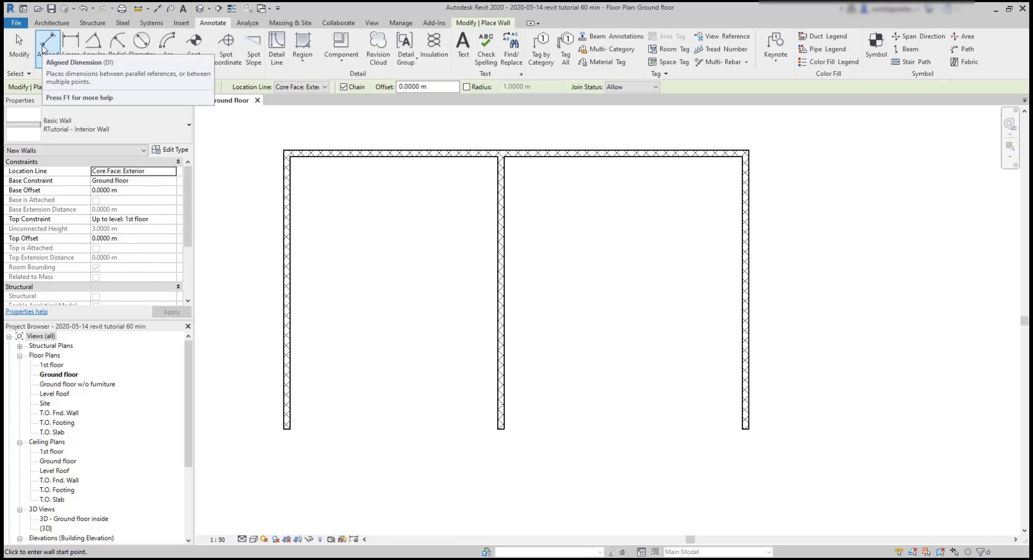
pyautogui.click(45, 45)
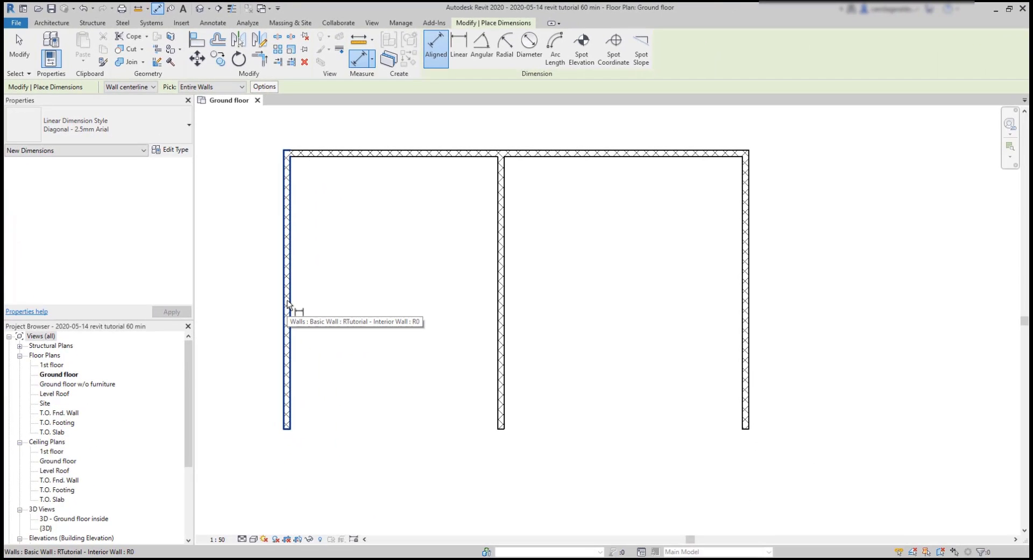
pyautogui.click(287, 306)
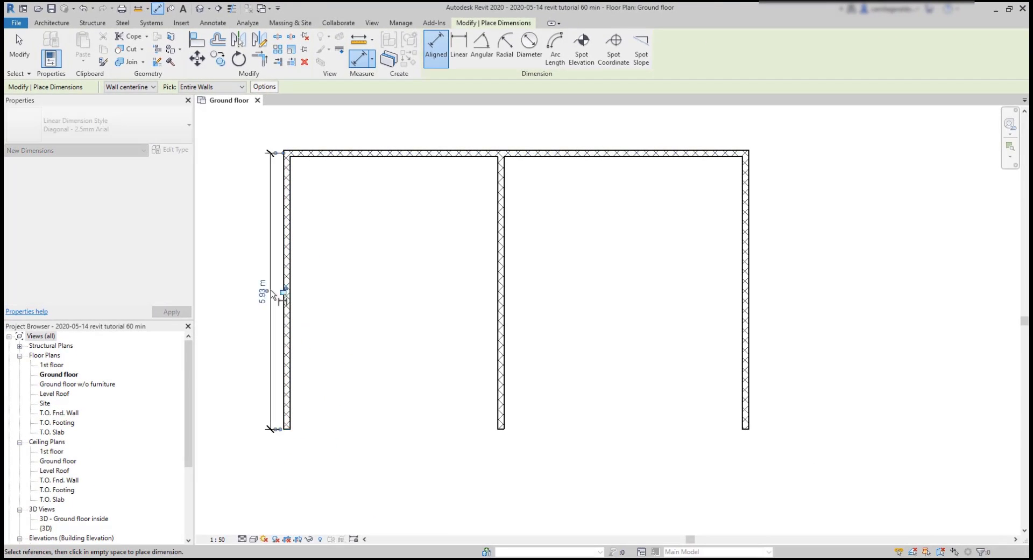
pyautogui.click(271, 293)
pyautogui.click(487, 154)
pyautogui.click(490, 132)
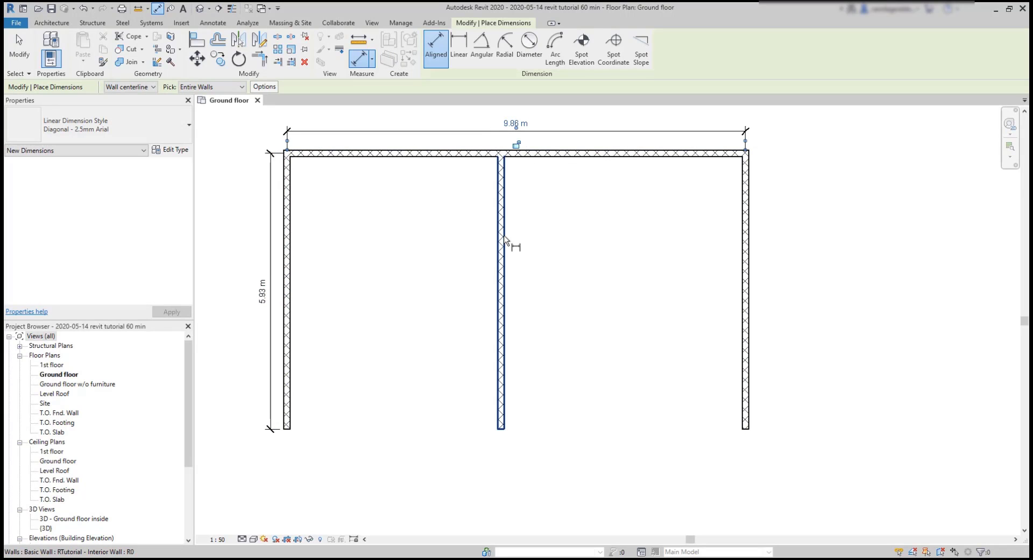
pyautogui.click(745, 292)
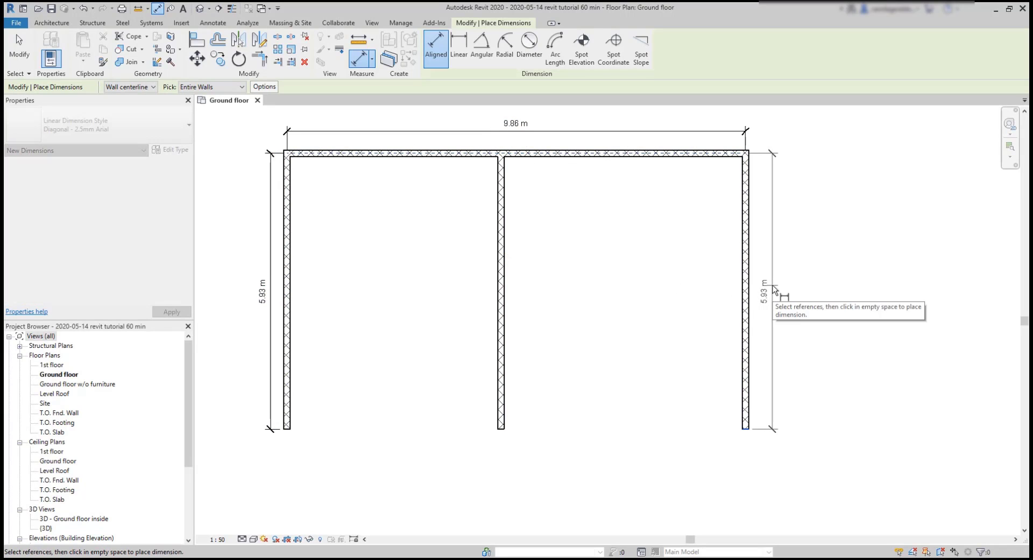
pyautogui.click(773, 292)
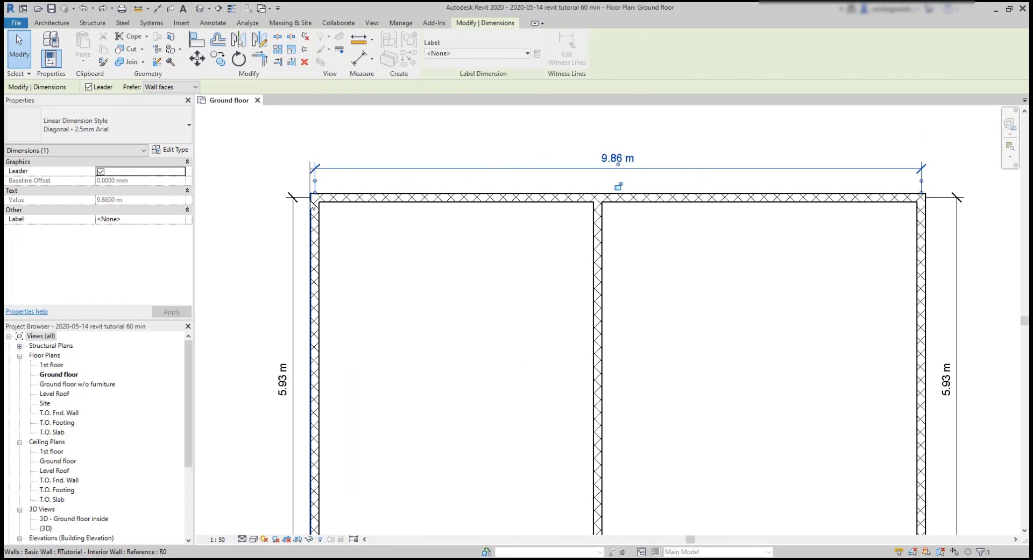
# Move both witness lines of the upper wall's dimension to the outer faces of the side walls.
pyautogui.moveTo(313, 206); pyautogui.dragTo(311, 205)
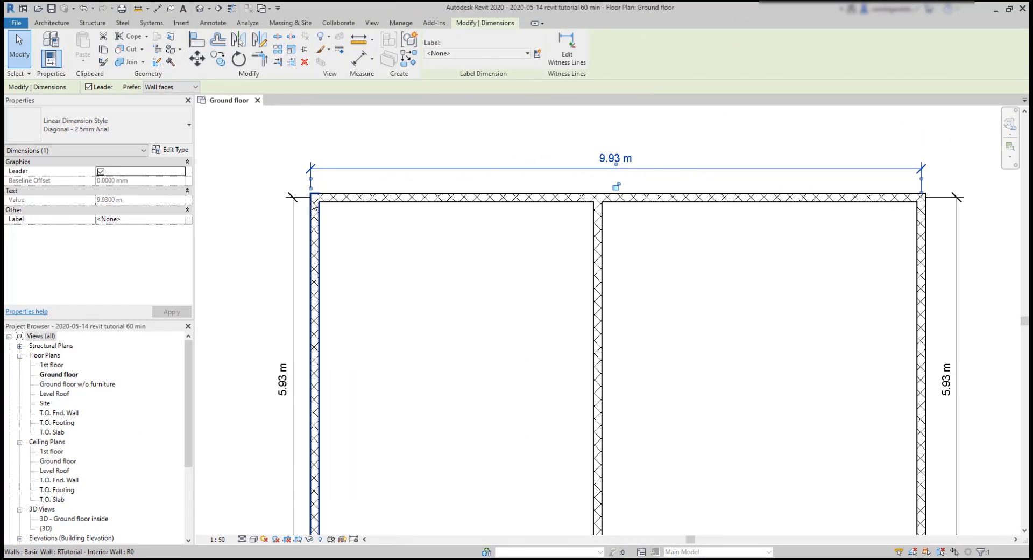
pyautogui.moveTo(922, 192)
pyautogui.mouseDown()
pyautogui.moveTo(937, 205)
pyautogui.moveTo(926, 200)
pyautogui.mouseUp()
pyautogui.click(791, 254)
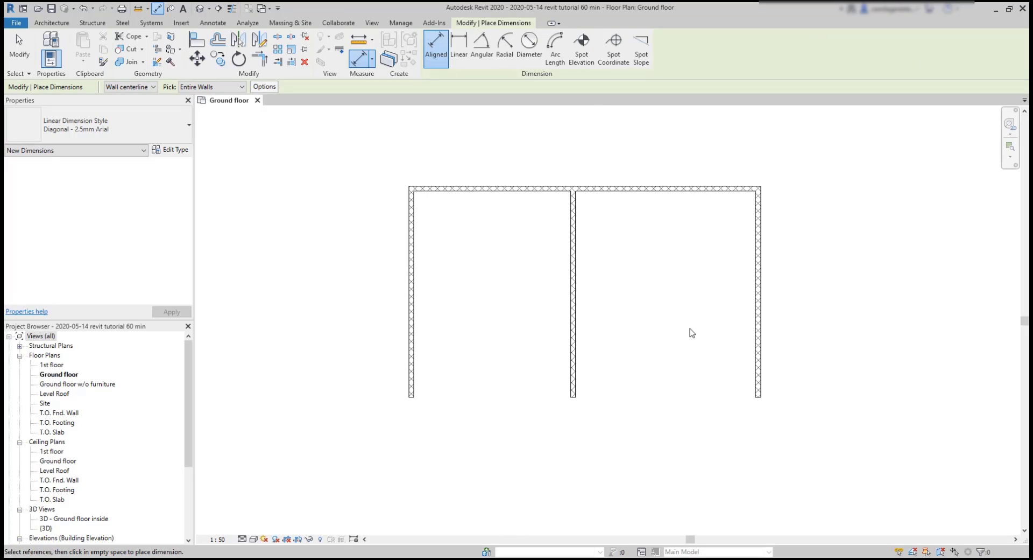
# Set dimension picking to individual references and dimension the left wall from its lower end to the upper wall's outer face.
pyautogui.click(229, 89)
pyautogui.click(230, 97)
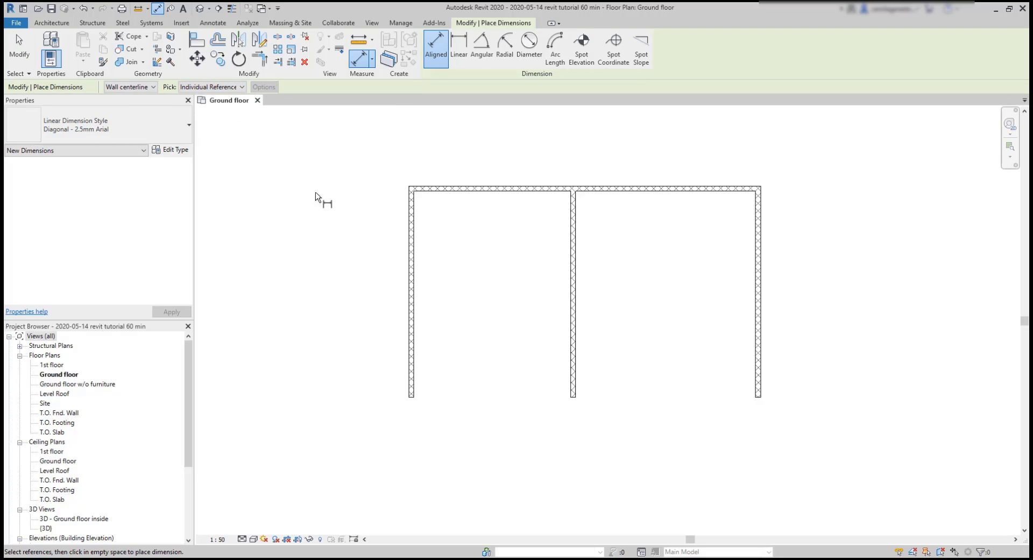
pyautogui.scroll(3, 411, 380)
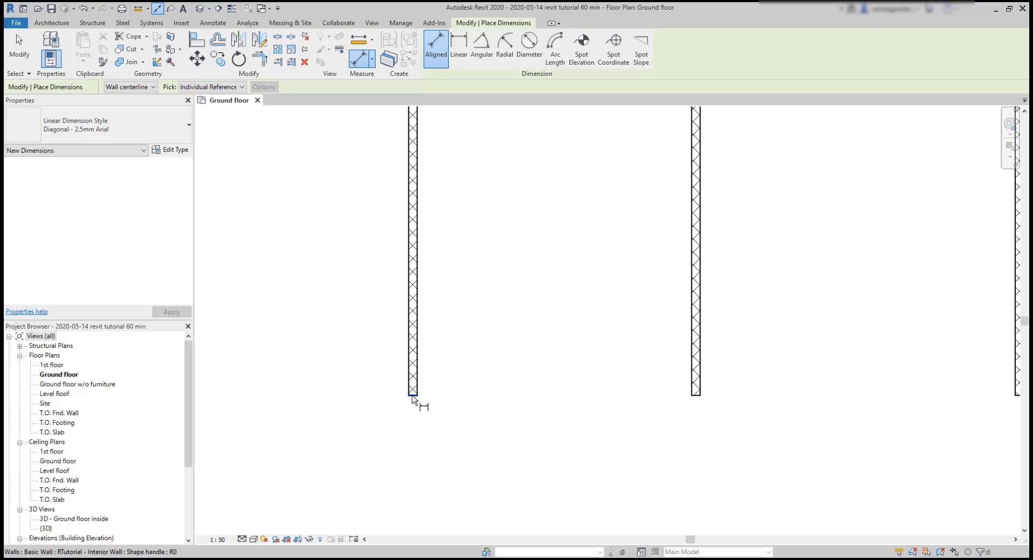
pyautogui.click(413, 396)
pyautogui.scroll(-2, 380, 345)
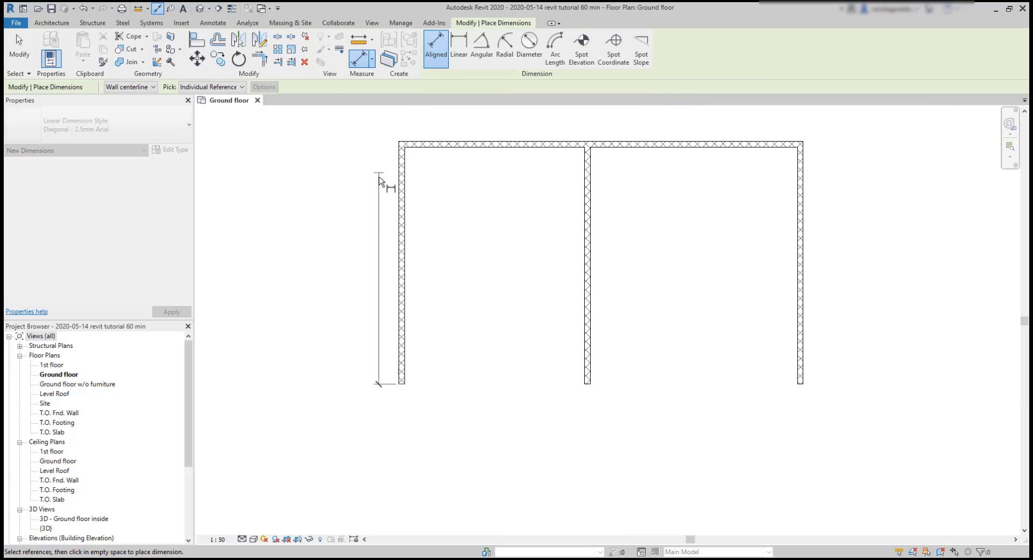
pyautogui.scroll(1, 390, 137)
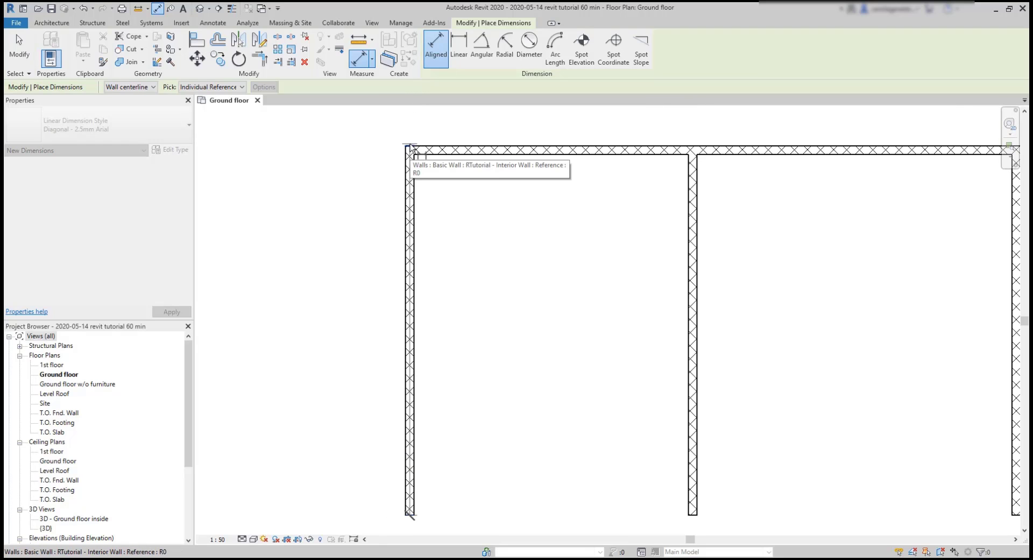
pyautogui.click(410, 146)
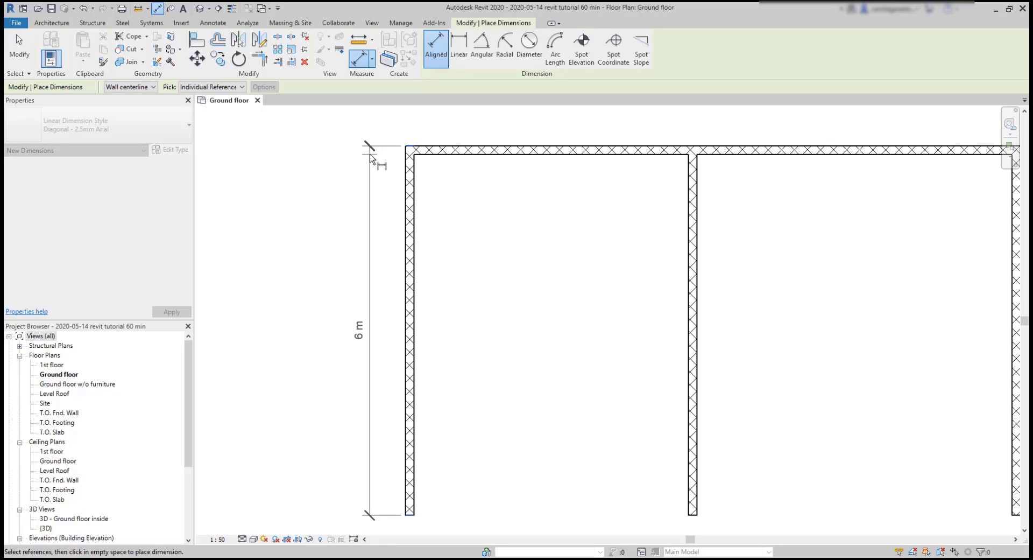
pyautogui.click(374, 125)
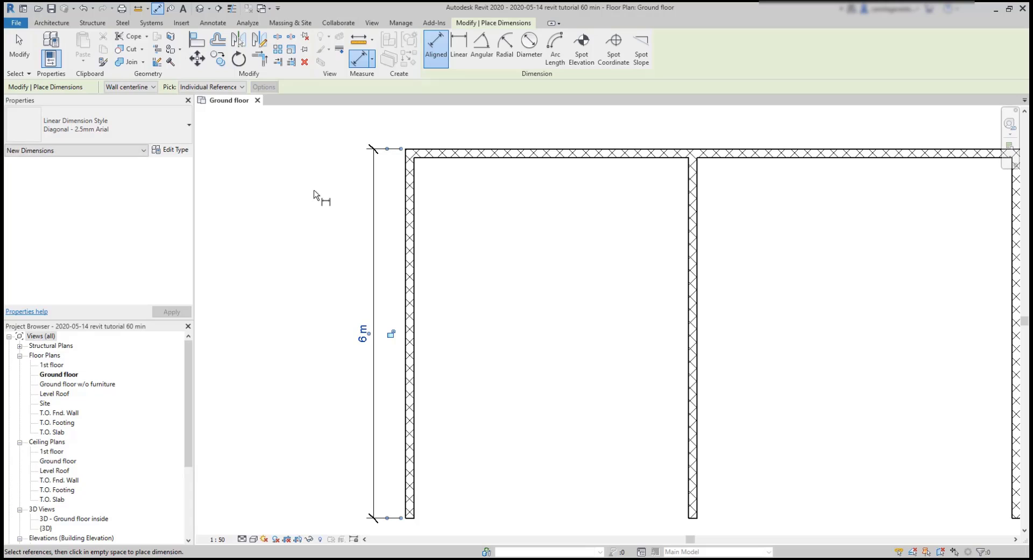
# Switch the dimension preference to wall faces and dimension the overall width between the outer faces of the side walls.
pyautogui.scroll(-1, 316, 195)
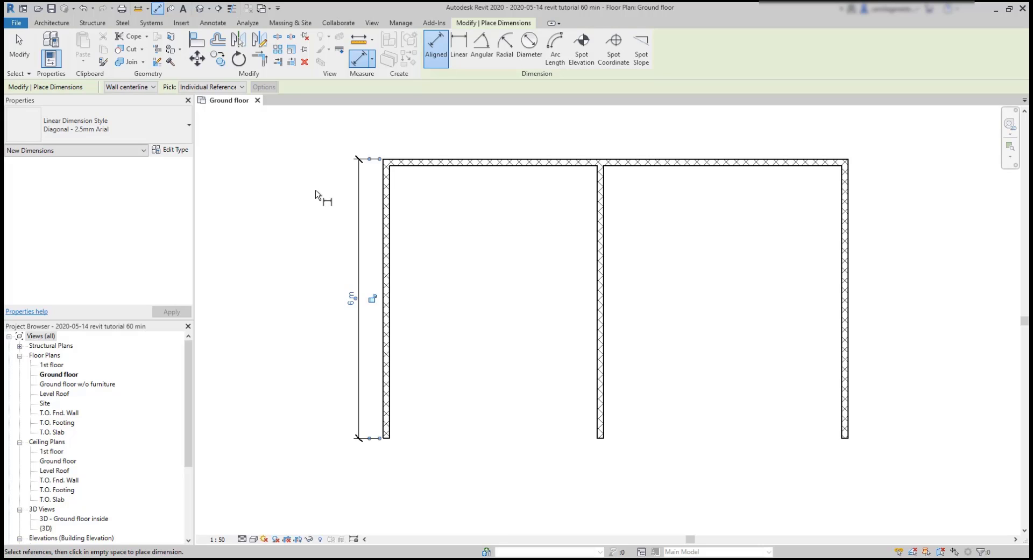
pyautogui.moveTo(472, 209); pyautogui.dragTo(422, 272, button='middle')
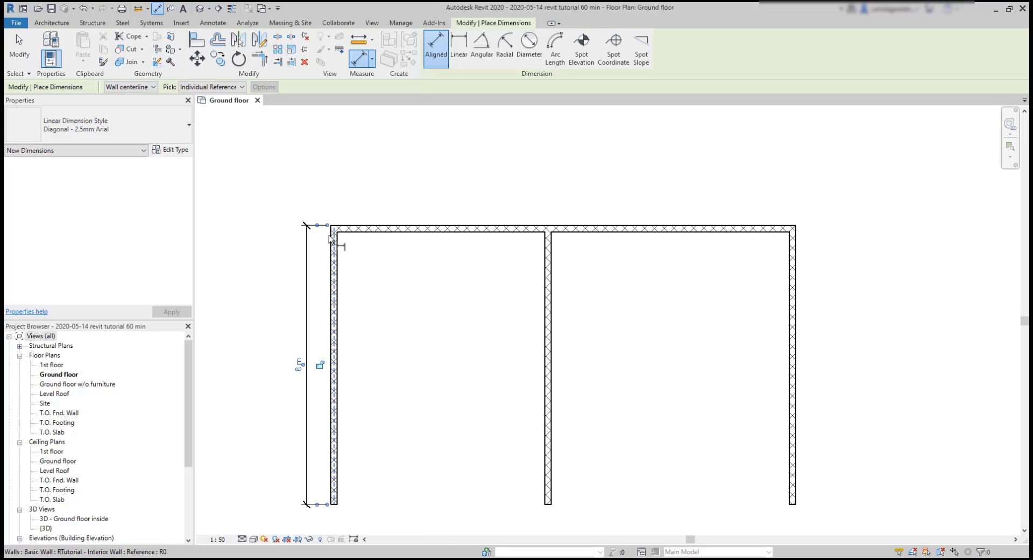
pyautogui.scroll(2, 336, 235)
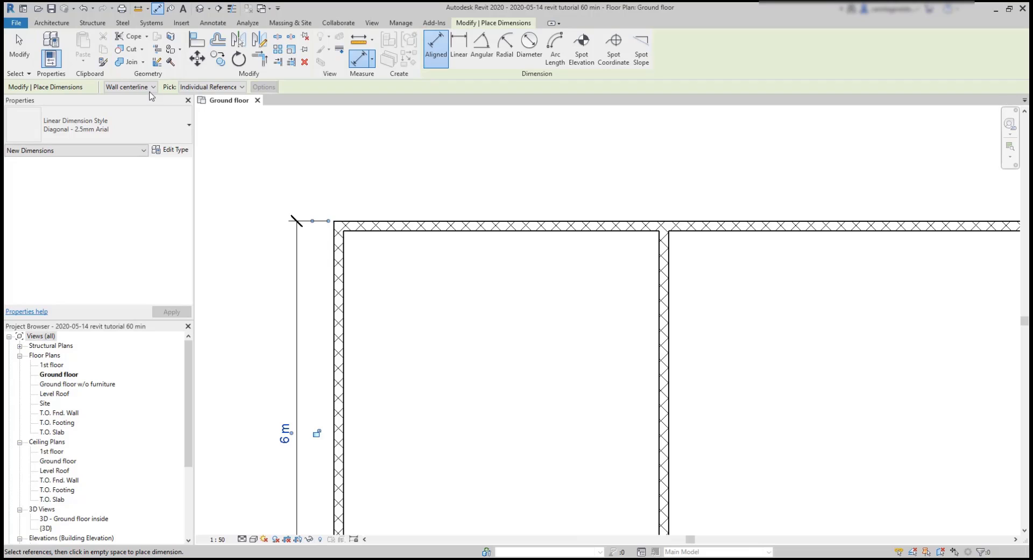
pyautogui.click(151, 87)
pyautogui.click(150, 108)
pyautogui.scroll(-2, 334, 237)
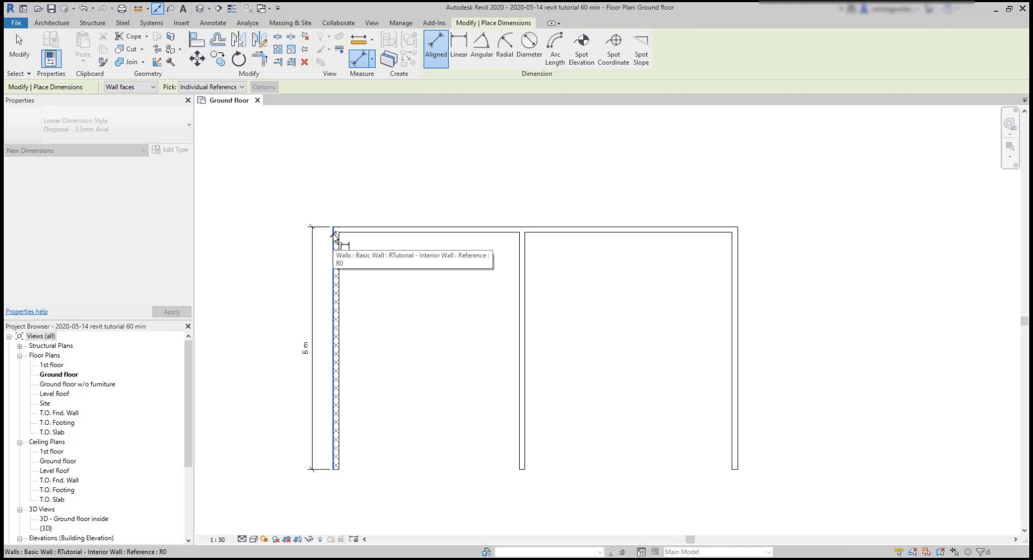
pyautogui.click(333, 237)
pyautogui.click(740, 245)
pyautogui.click(742, 215)
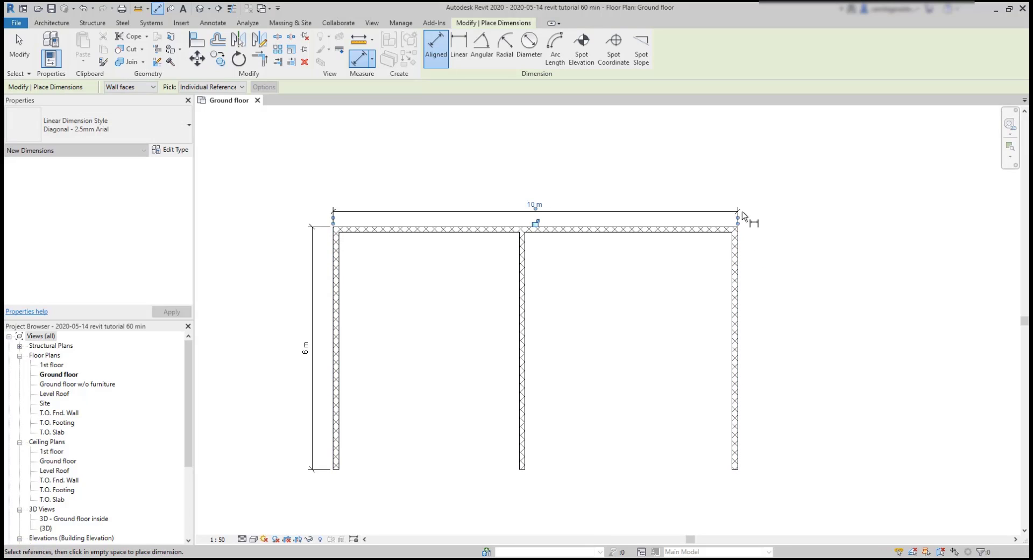
# Dimension the right wall's length from the upper wall's outer face to the right wall's lower end.
pyautogui.scroll(4, 779, 258)
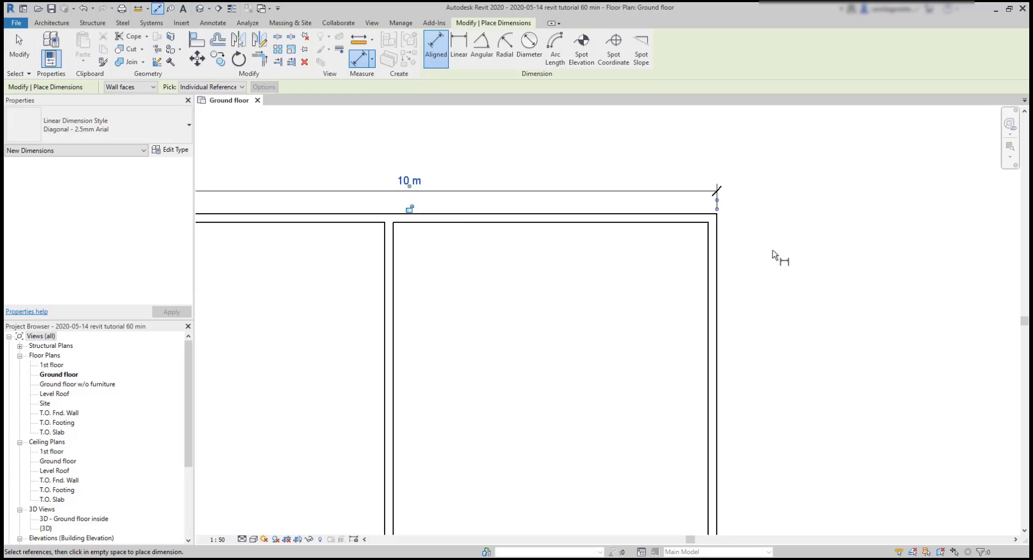
pyautogui.click(698, 213)
pyautogui.scroll(-3, 695, 210)
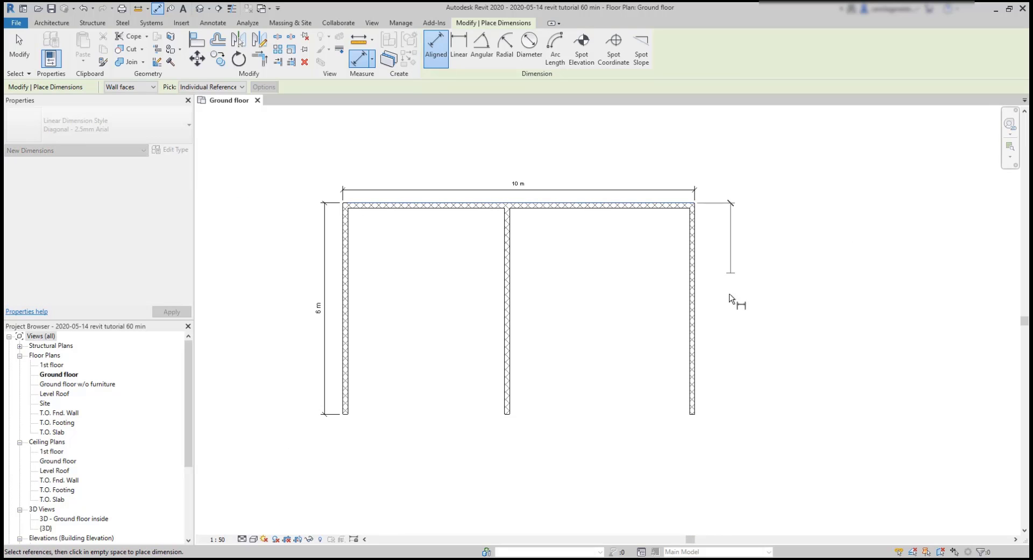
pyautogui.scroll(5, 694, 411)
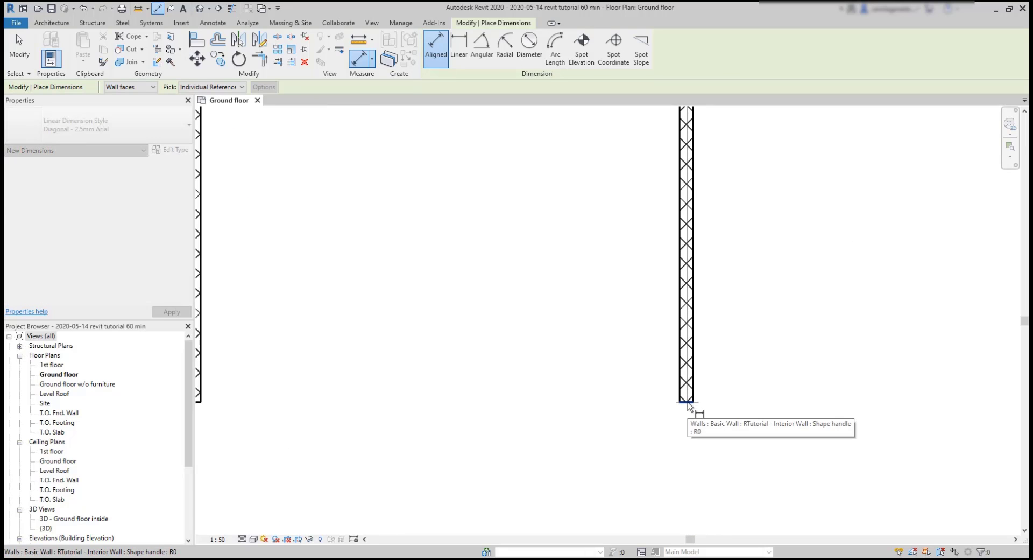
pyautogui.click(690, 409)
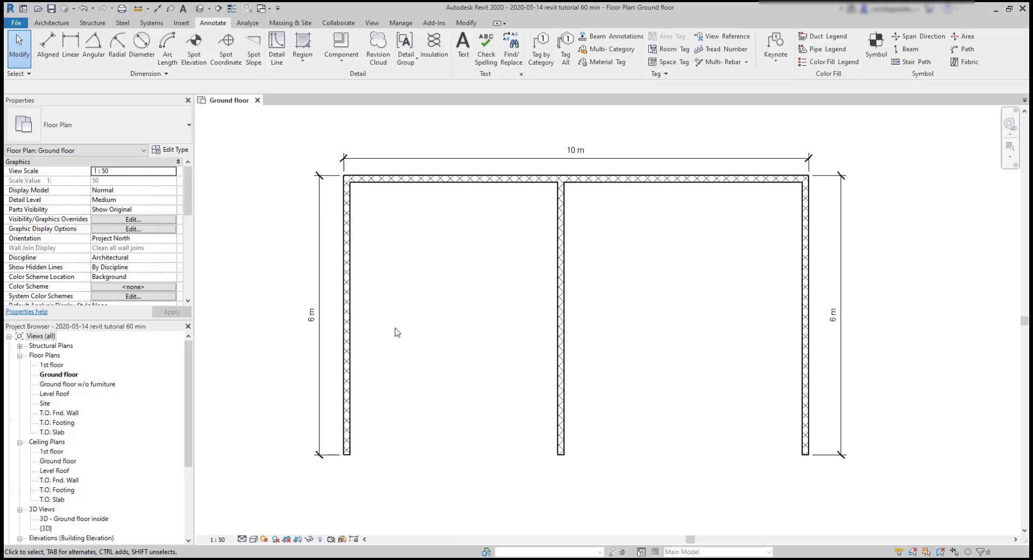
# Replace the left wall's dimension value with the text "wall 1".
pyautogui.doubleClick(311, 318)
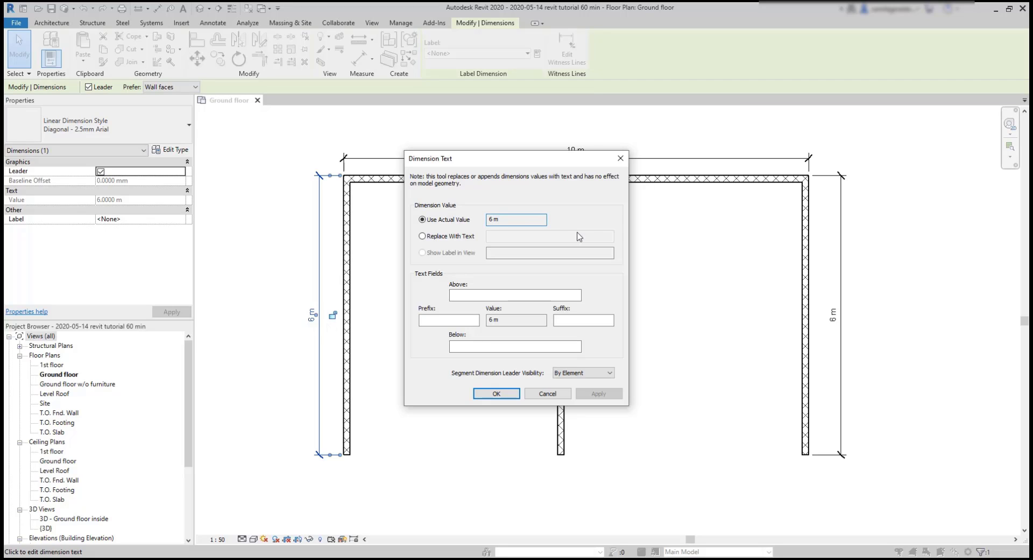
pyautogui.click(423, 236)
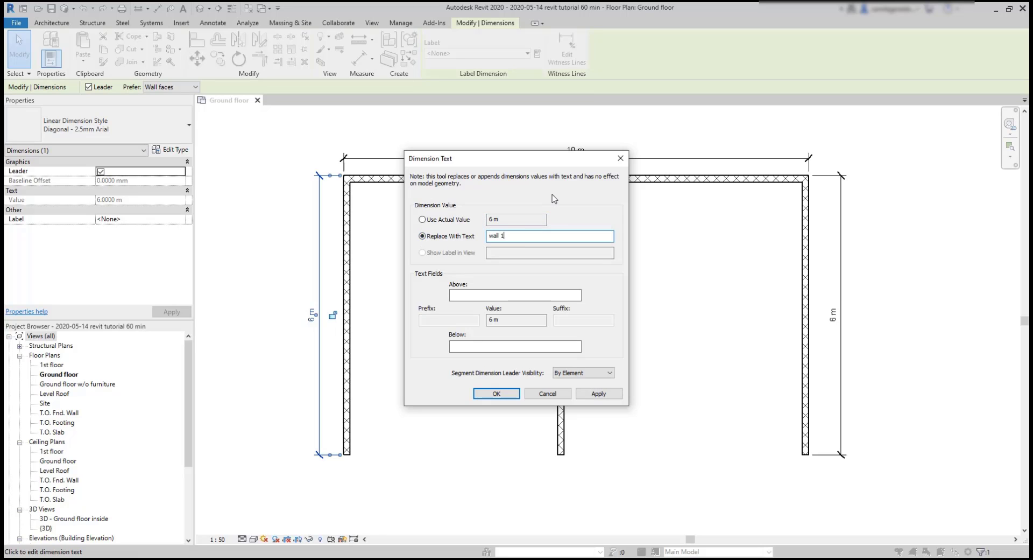
pyautogui.click(490, 386)
pyautogui.press('Escape')
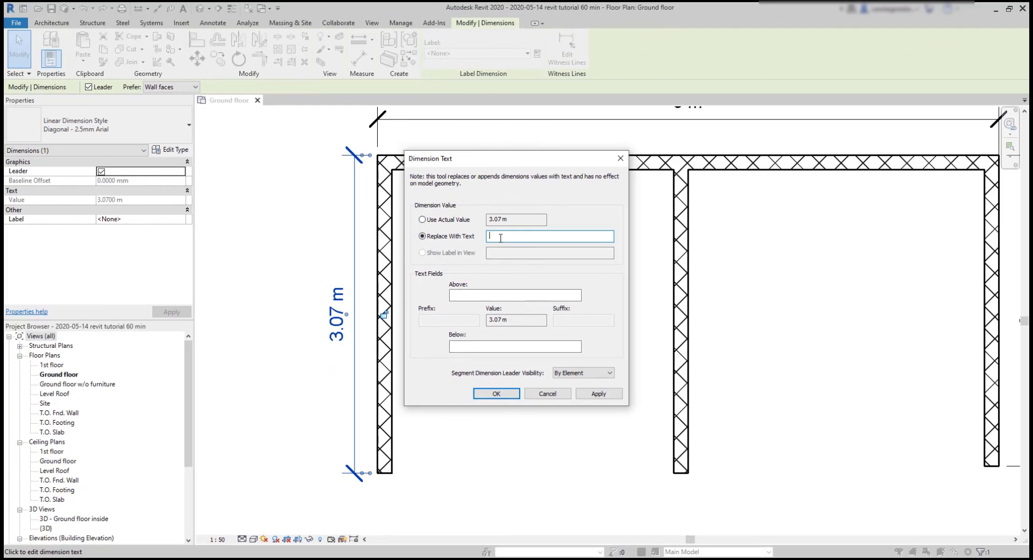
# Try to replace the left wall's dimension value with the numeric text "3 m".
pyautogui.write('m')
pyautogui.click(599, 393)
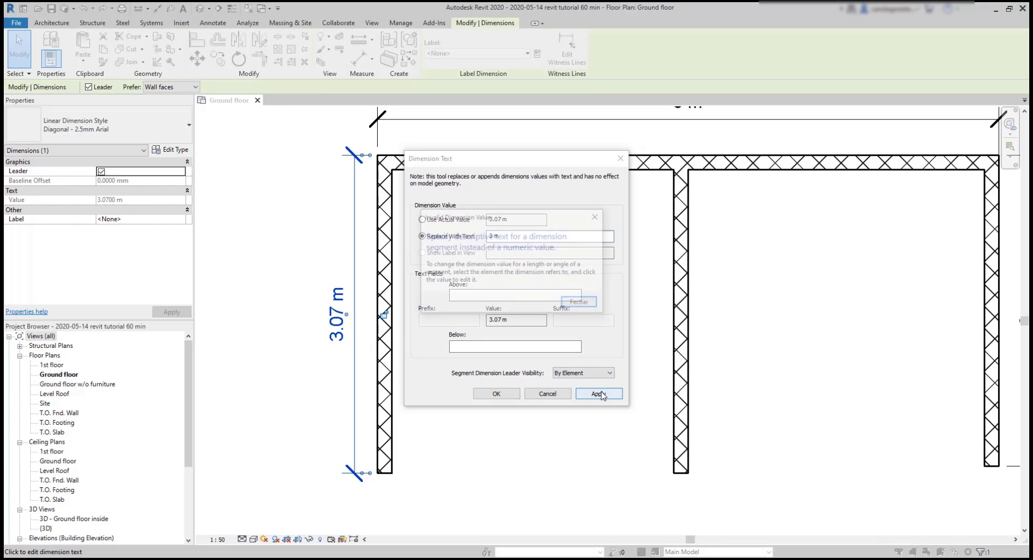
pyautogui.click(581, 304)
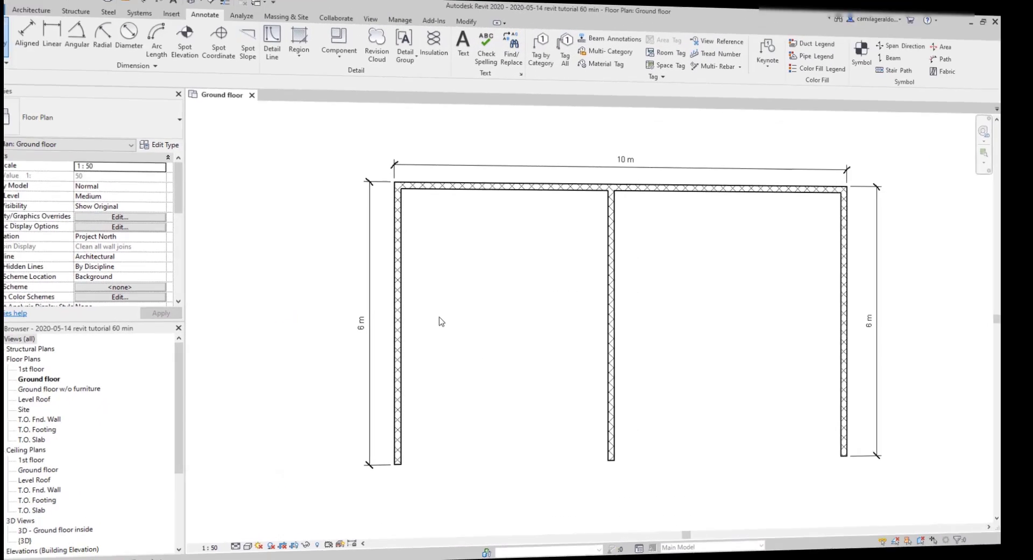
# Select the left wall and set its length dimension to 8 m.
pyautogui.scroll(4, 393, 328)
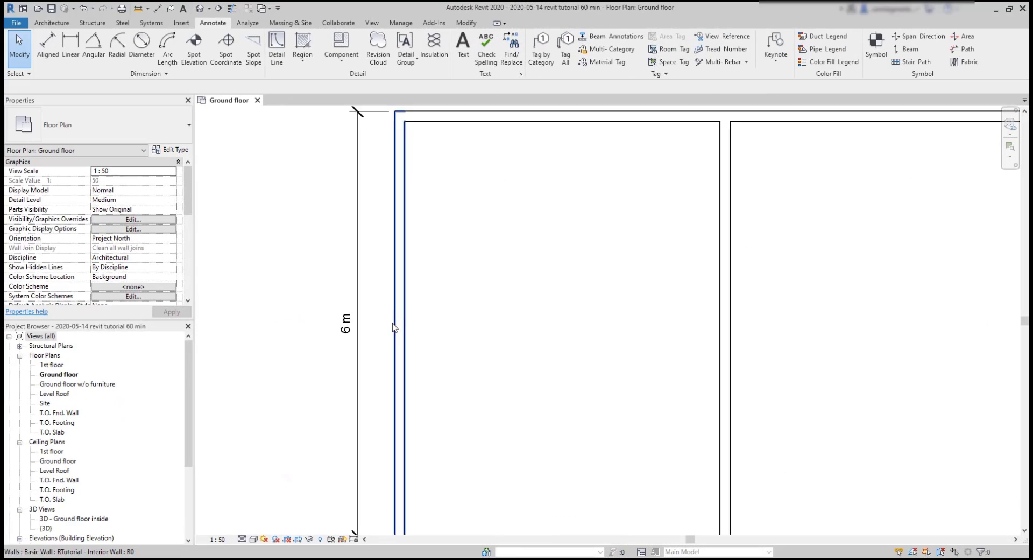
pyautogui.click(402, 330)
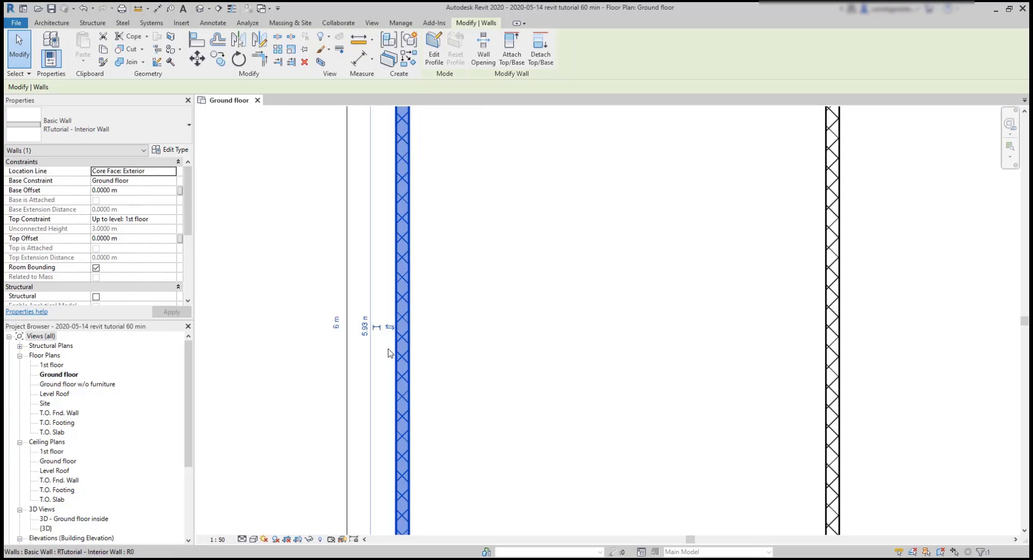
pyautogui.click(336, 323)
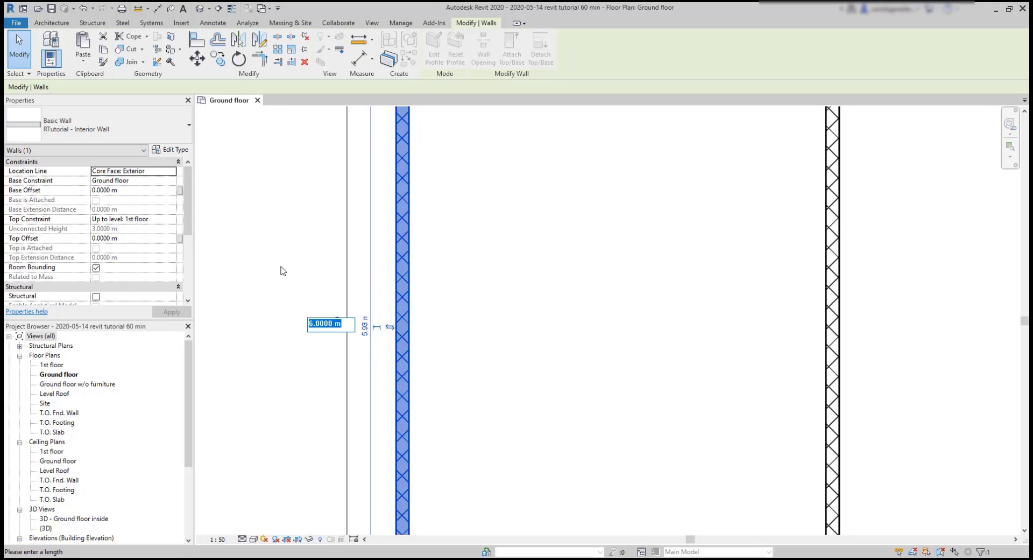
pyautogui.write('8')
pyautogui.press('Return')
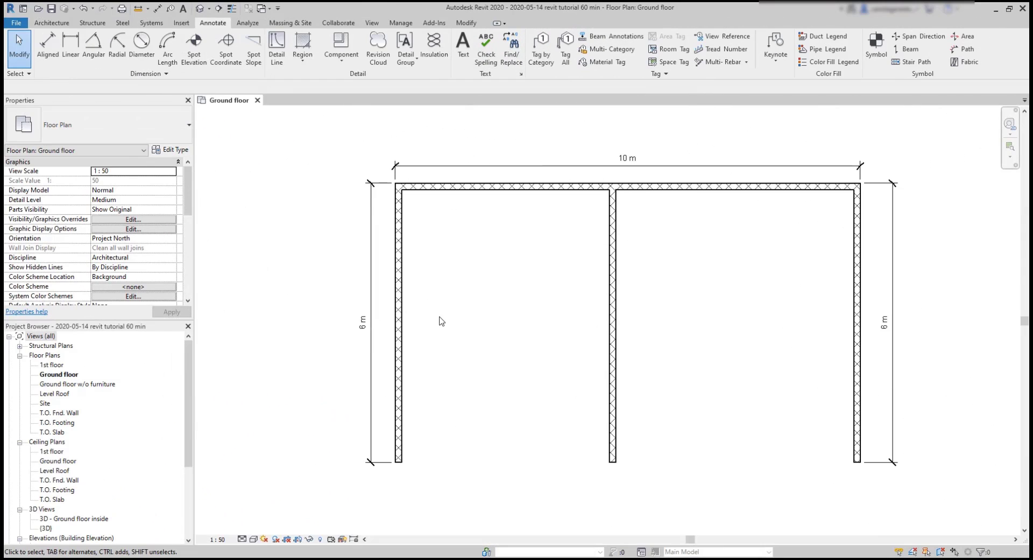
# Select the left wall and the upper wall in turn to examine which dimensions each one makes editable.
pyautogui.click(398, 326)
pyautogui.scroll(5, 399, 327)
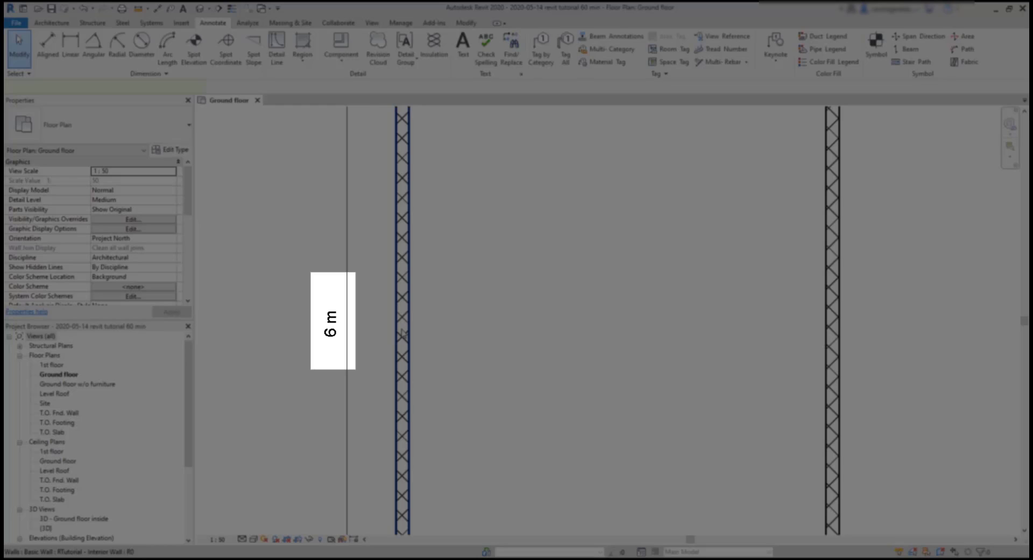
pyautogui.click(402, 333)
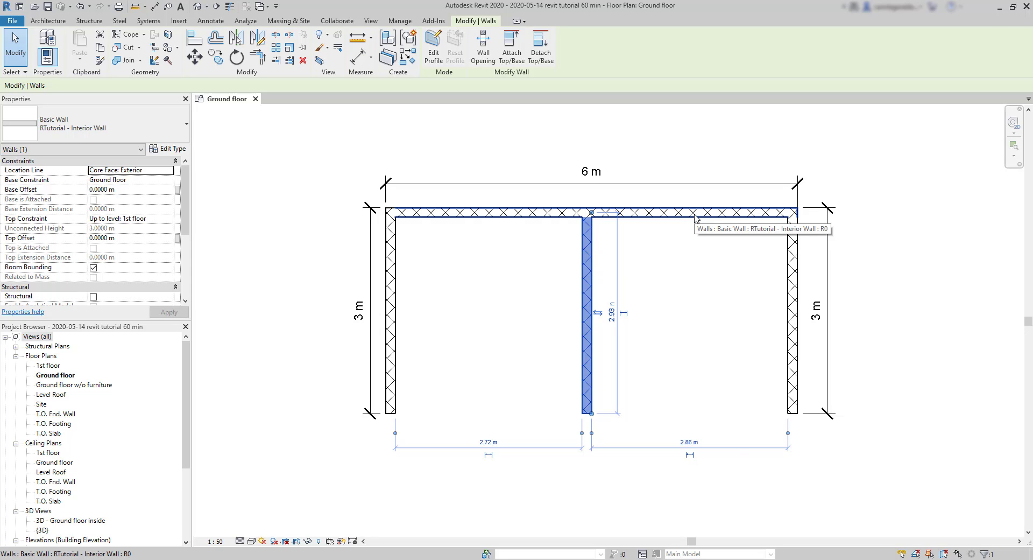
pyautogui.click(695, 217)
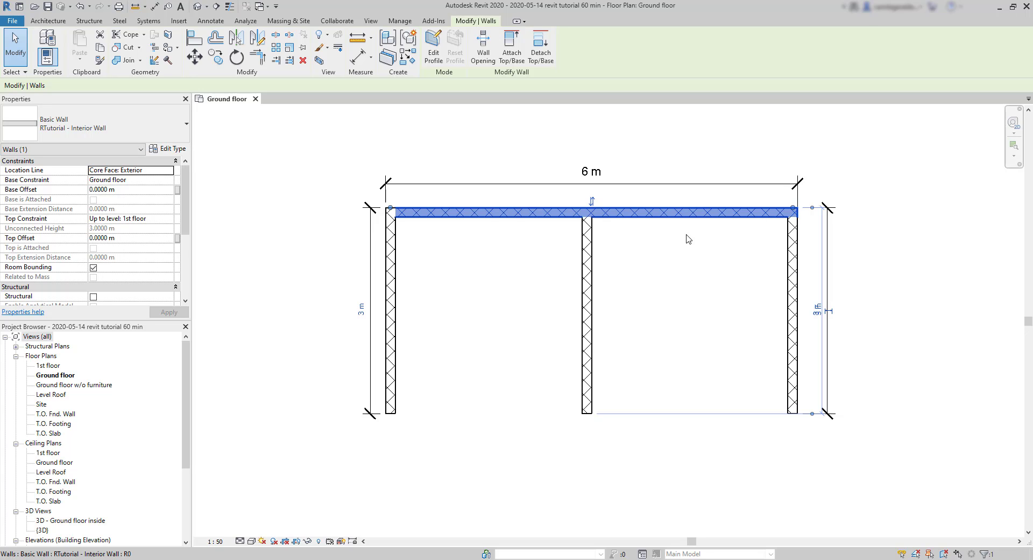
# Select the upper wall's dimension on its own and open its text to examine how it can be edited.
pyautogui.scroll(2, 689, 238)
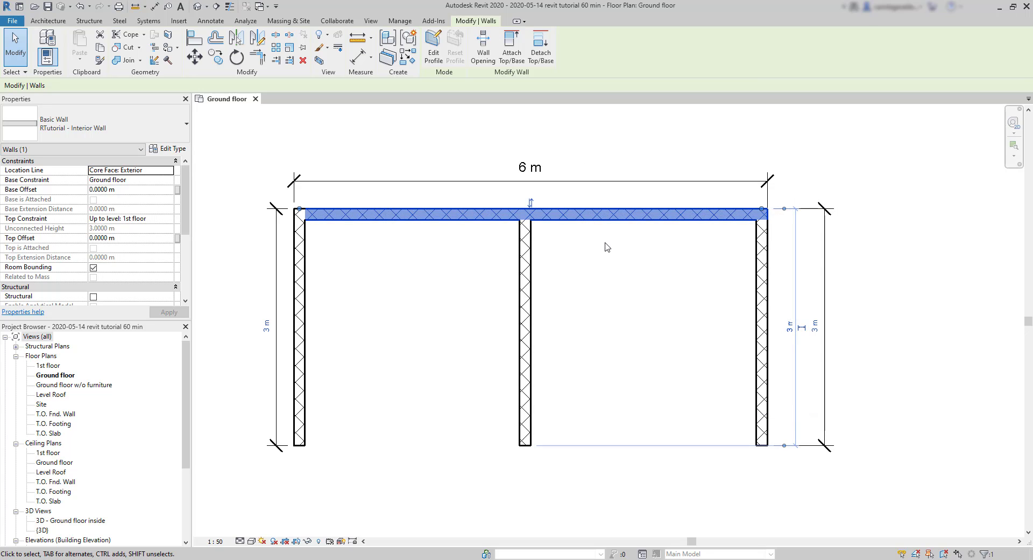
pyautogui.click(525, 173)
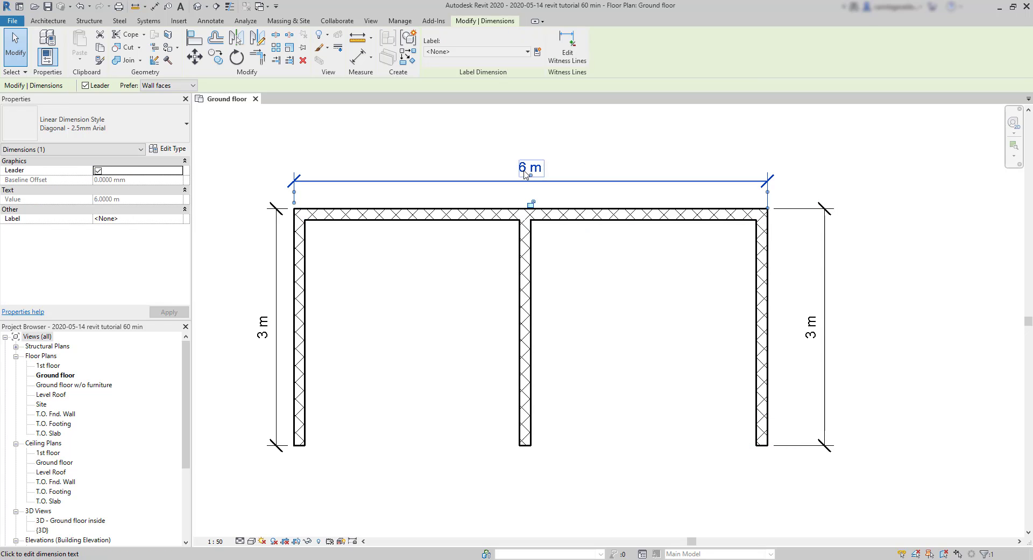
pyautogui.click(524, 173)
pyautogui.click(623, 159)
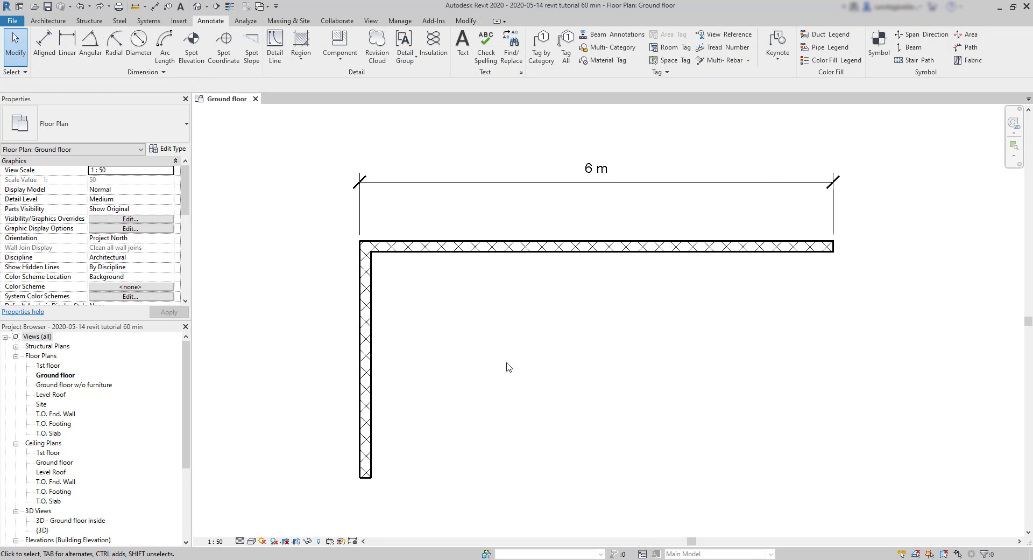
# Select the upper wall and set its overall length dimension to 8 m.
pyautogui.click(596, 249)
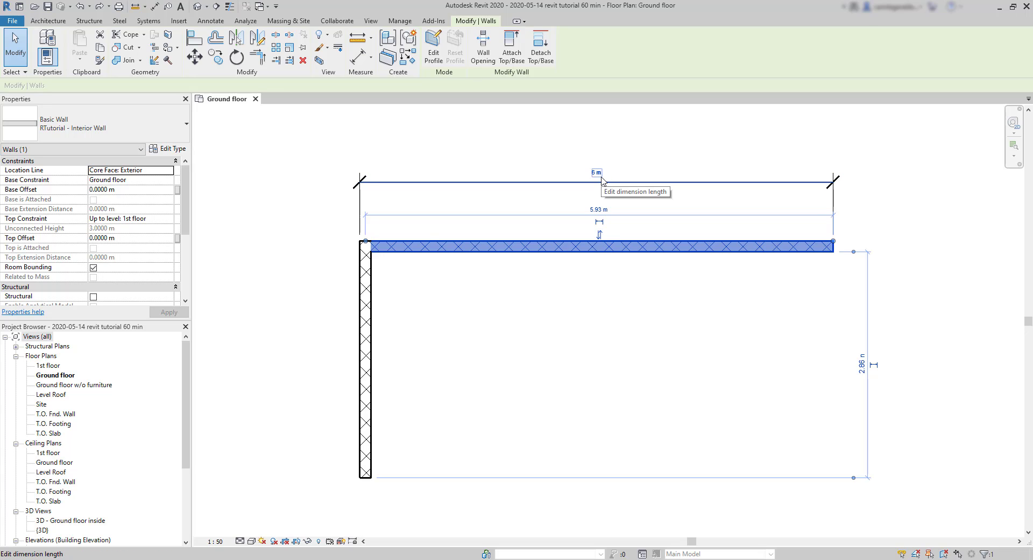
pyautogui.click(602, 178)
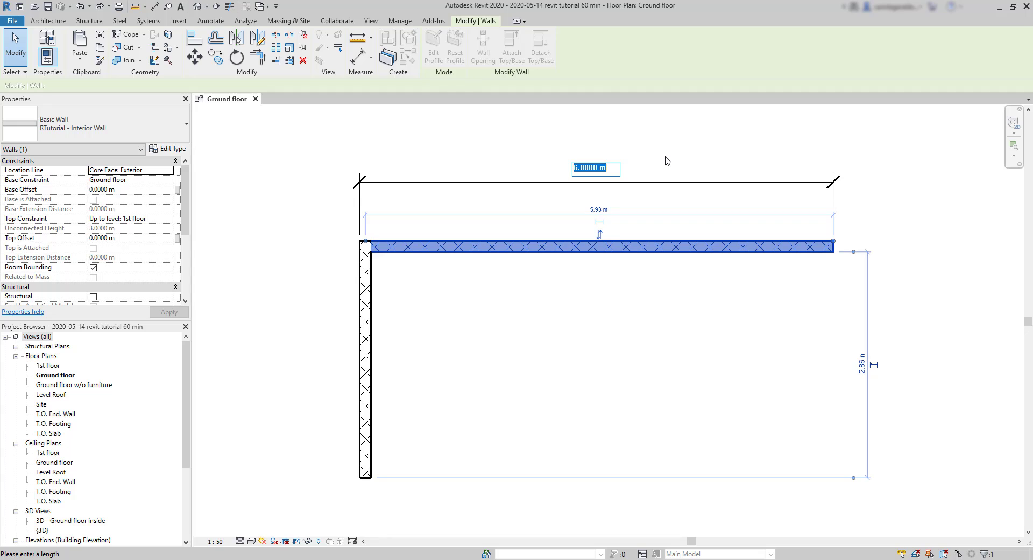
pyautogui.write('8')
pyautogui.press('Return')
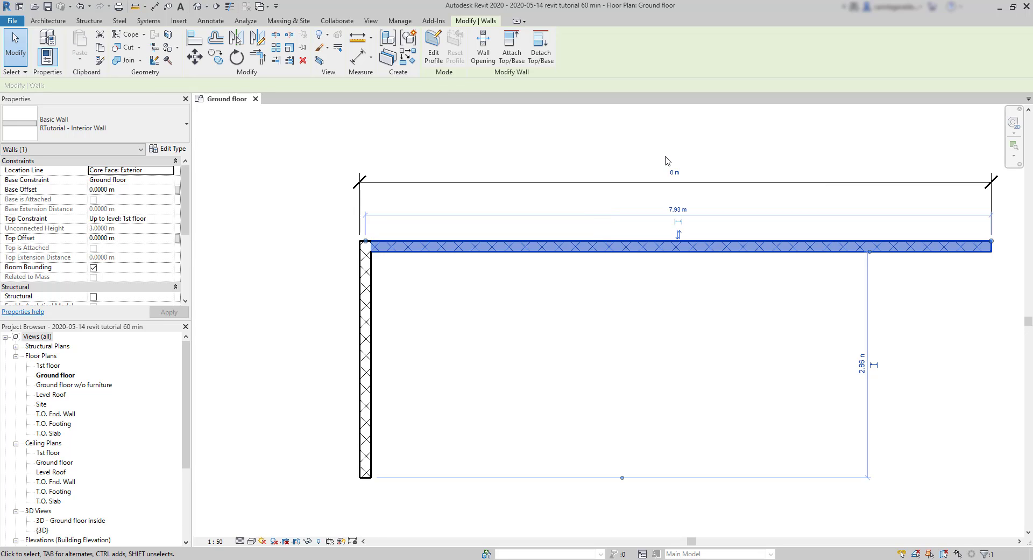
pyautogui.press('Escape')
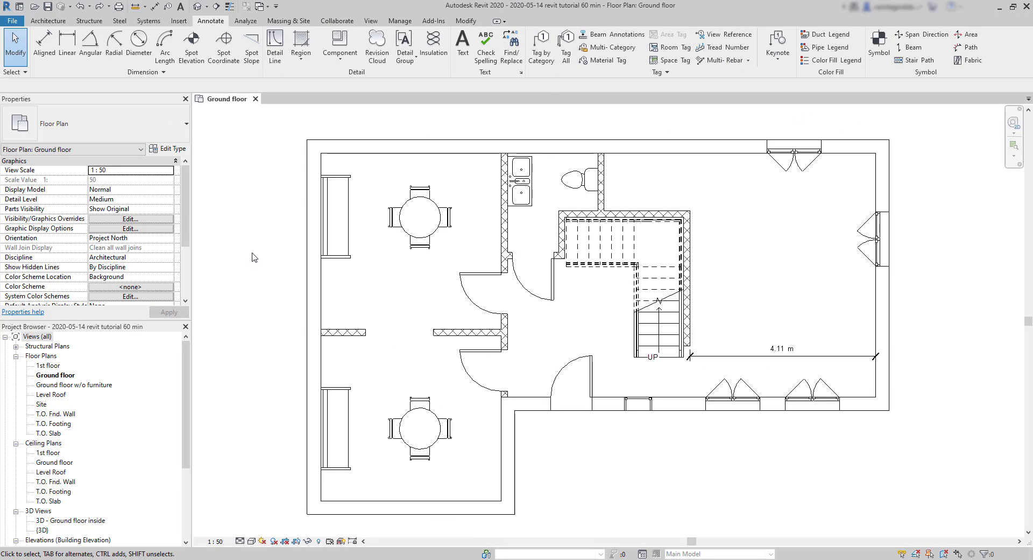
# Try a single aligned dimension for the entire left outer wall and undo it.
pyautogui.click(45, 47)
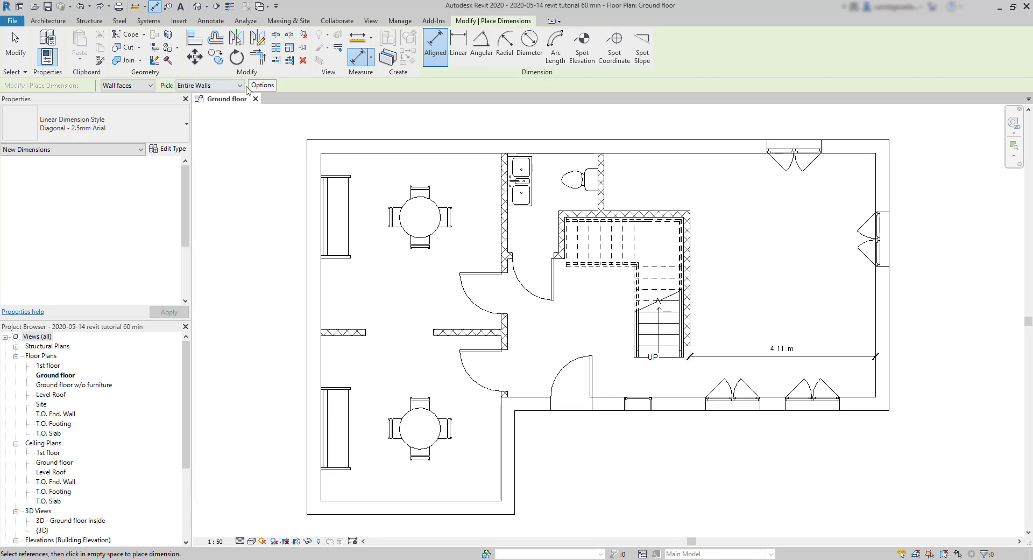
pyautogui.click(312, 203)
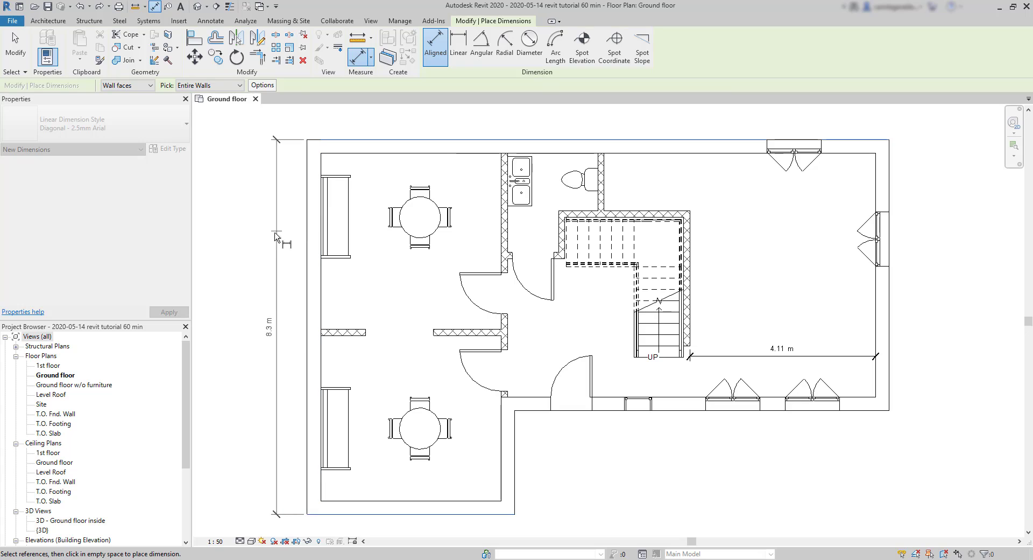
pyautogui.click(264, 250)
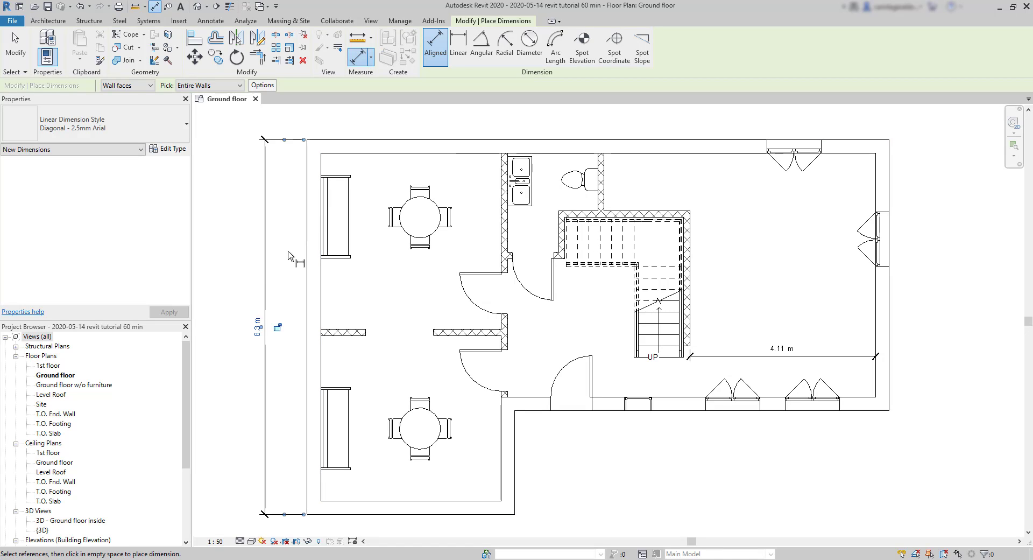
pyautogui.hotkey('ctrl', 'z')
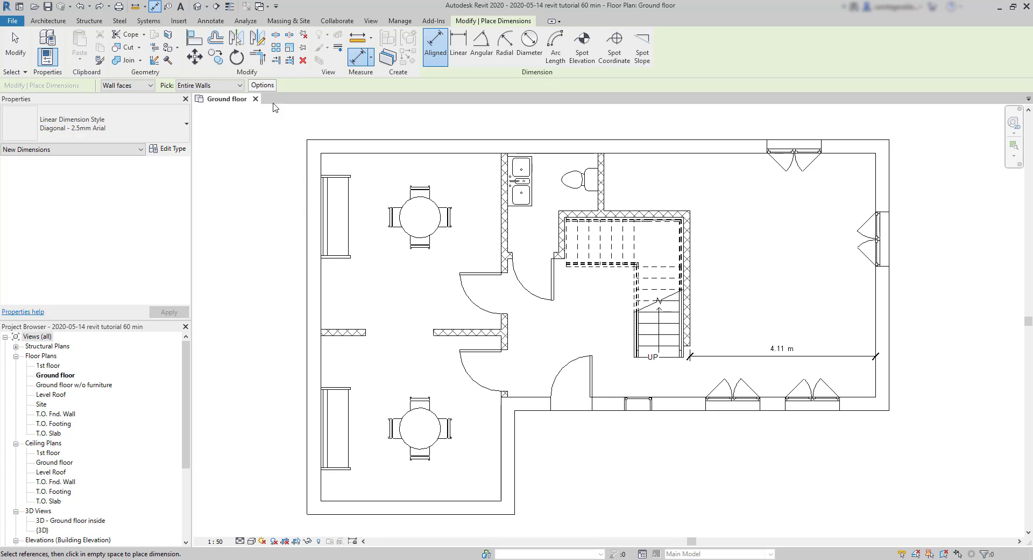
# Include intersecting walls as references in the auto dimension options.
pyautogui.click(264, 86)
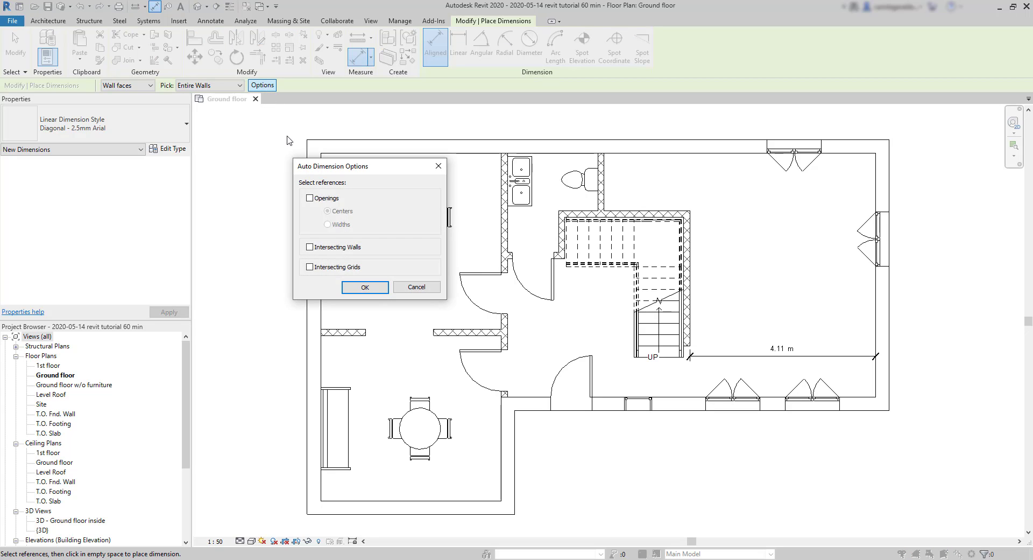
pyautogui.moveTo(408, 169); pyautogui.dragTo(580, 201)
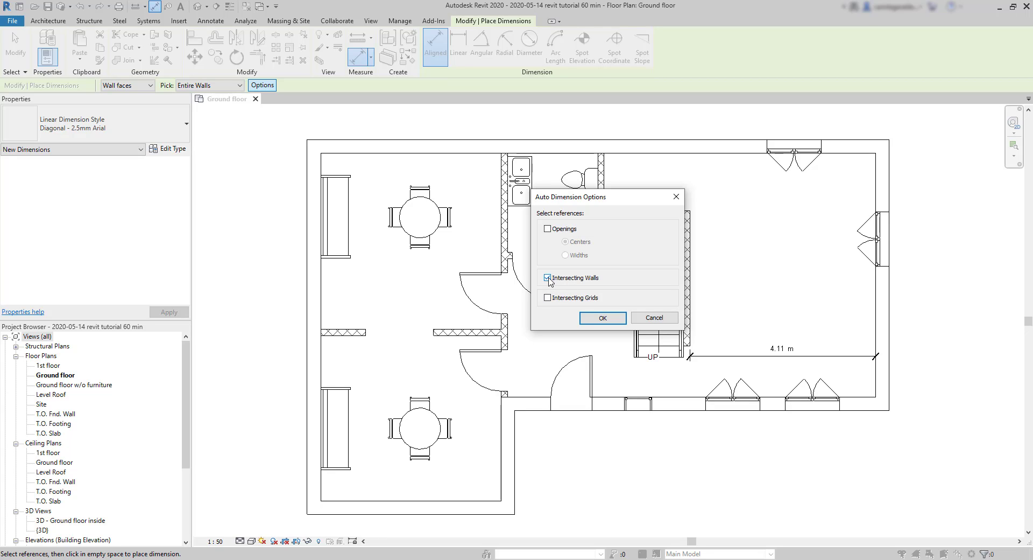
pyautogui.click(603, 317)
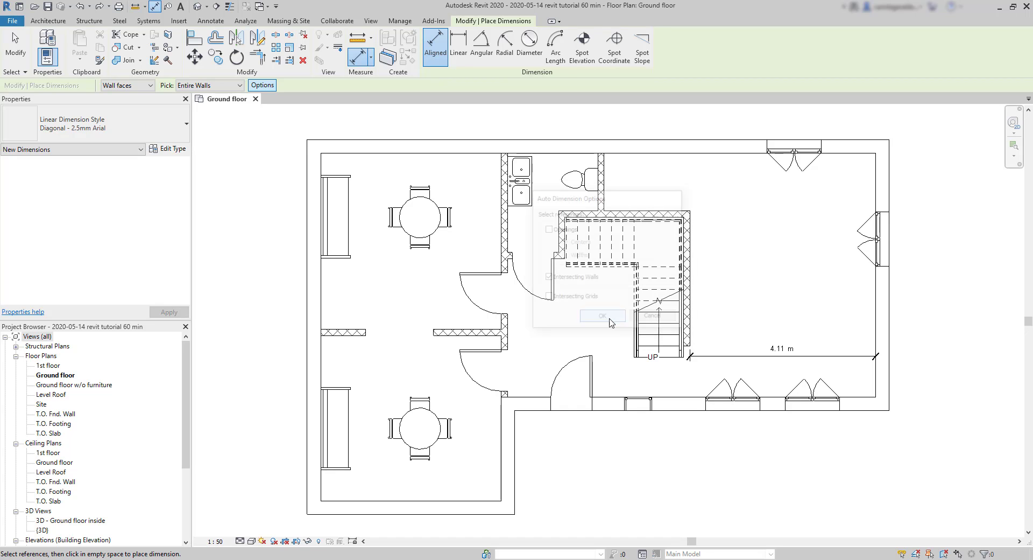
# Dimension the entire left and upper outer walls with aligned dimension strings placed outside the building, including intersecting walls.
pyautogui.click(314, 310)
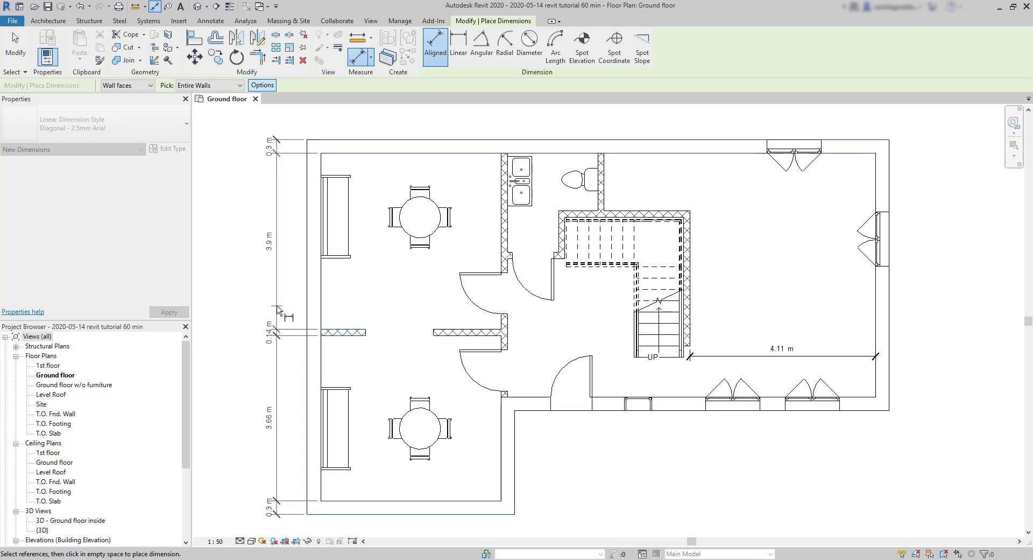
pyautogui.click(278, 309)
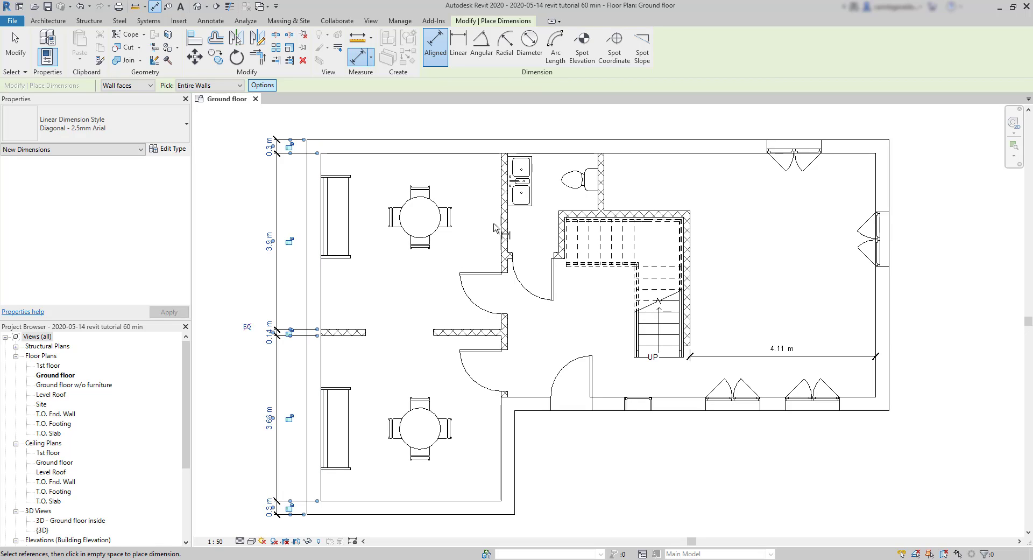
pyautogui.click(573, 154)
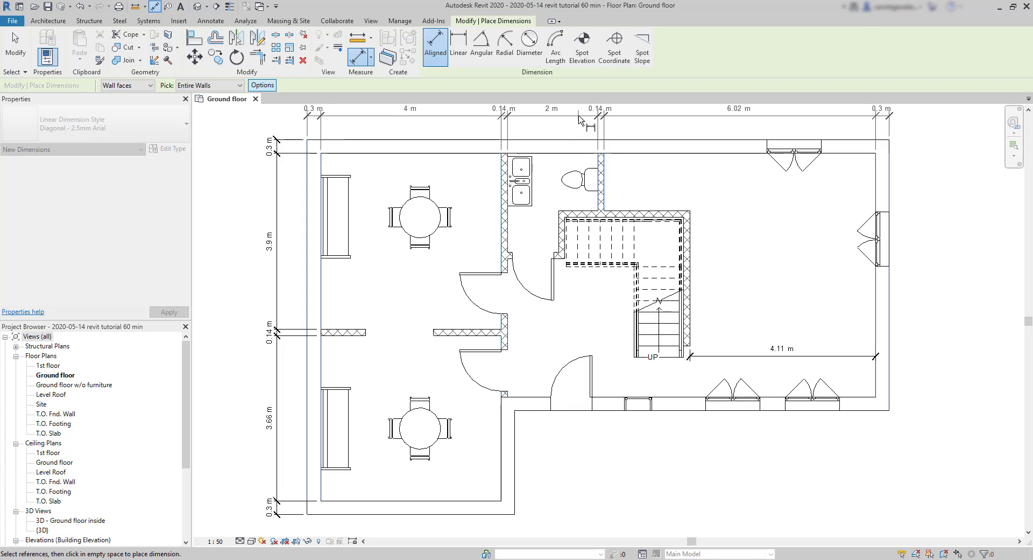
pyautogui.click(580, 118)
pyautogui.moveTo(728, 196); pyautogui.dragTo(732, 217, button='middle')
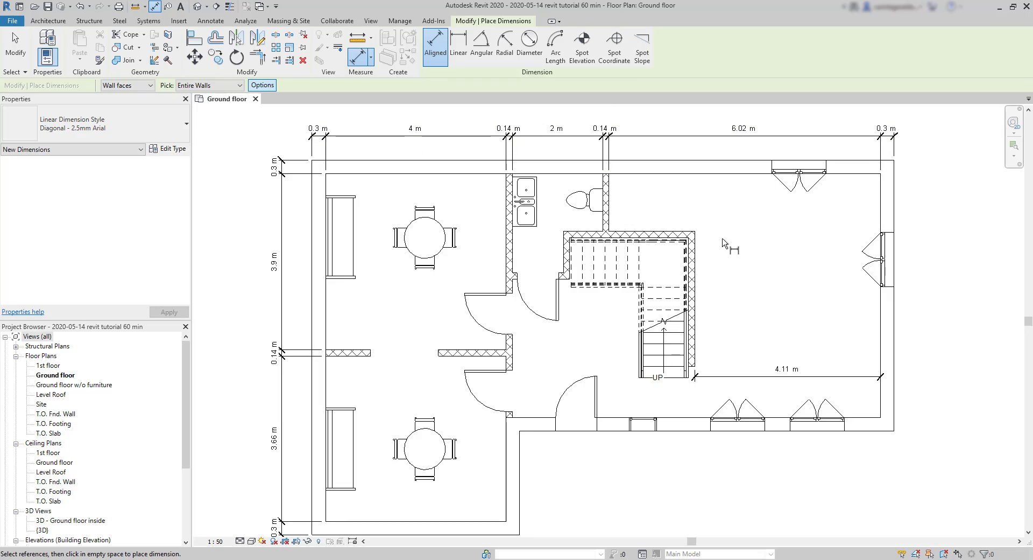
pyautogui.press('Escape')
pyautogui.press('Escape')
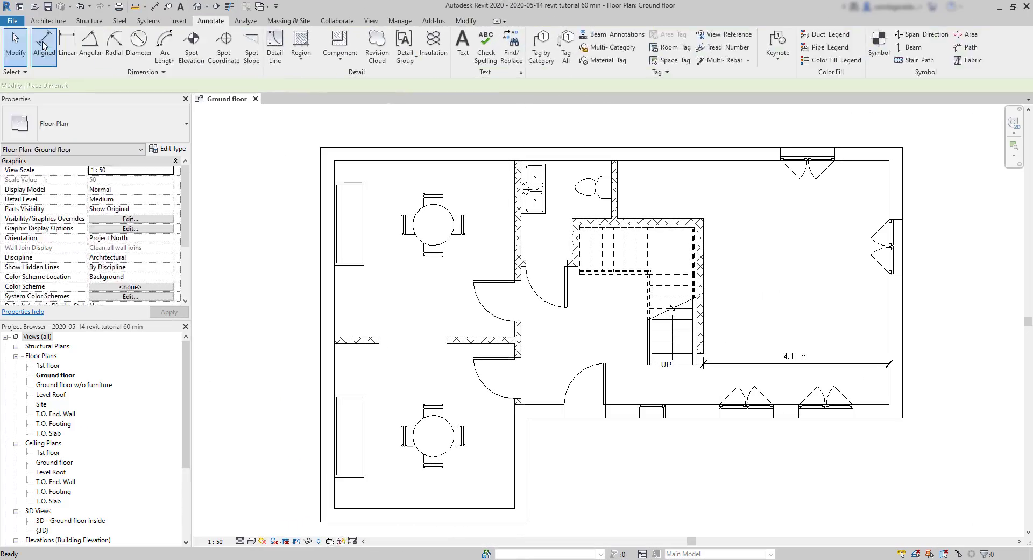
# For aligned dimensions of entire walls, add opening centers as references alongside intersecting walls.
pyautogui.click(44, 46)
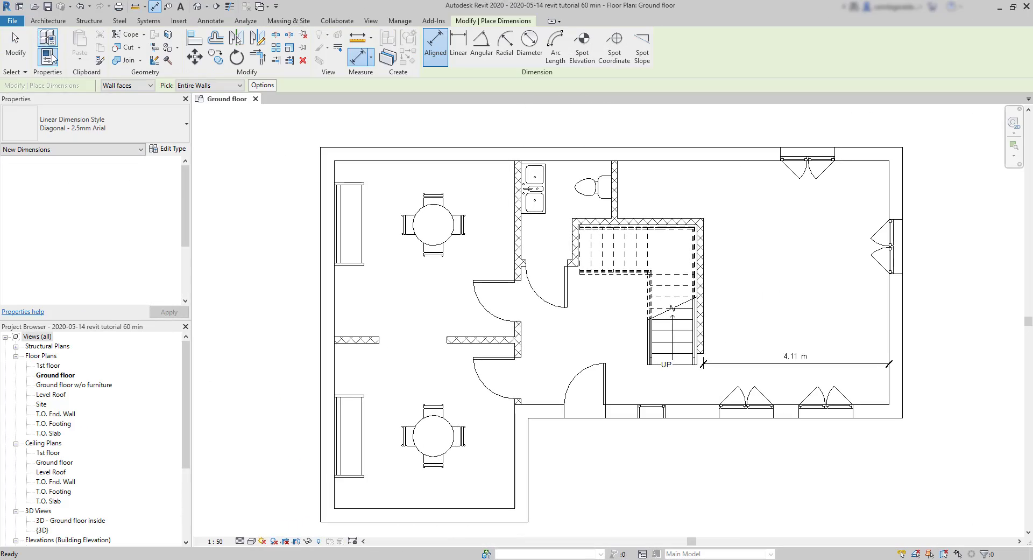
pyautogui.click(271, 88)
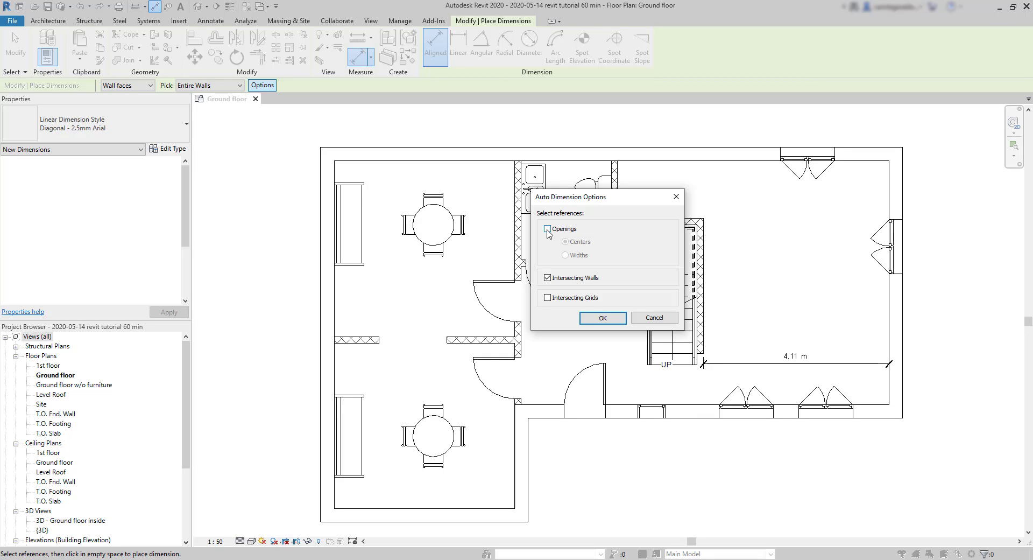
pyautogui.click(548, 229)
pyautogui.moveTo(607, 201); pyautogui.dragTo(820, 189)
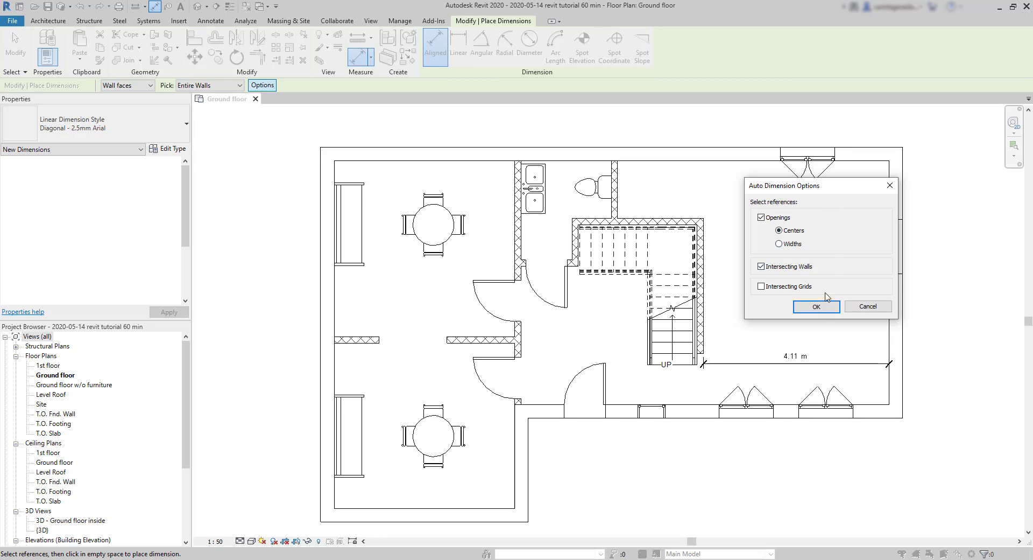
pyautogui.click(816, 306)
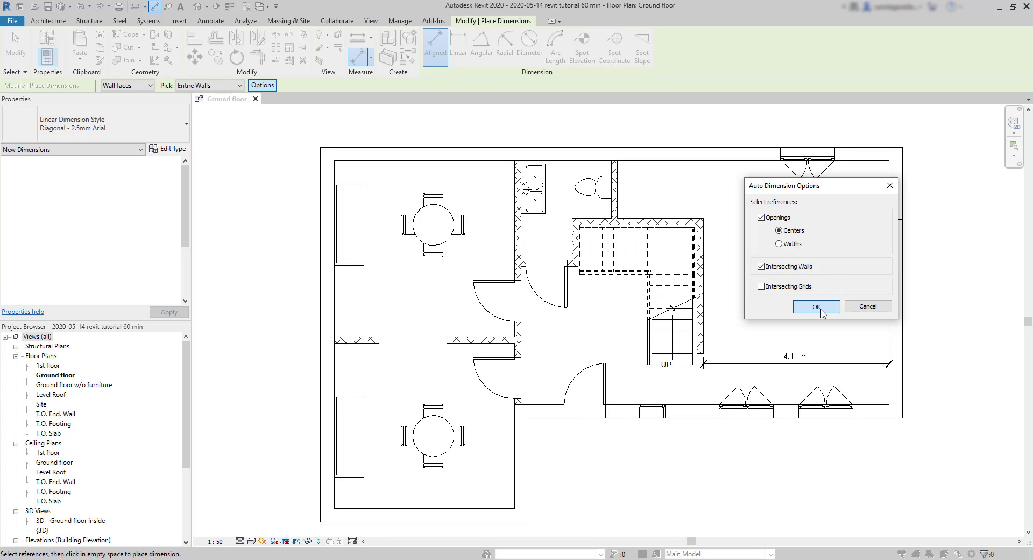
# Dimension the lower outer wall with the door and windows, placing the string of opening centers below it.
pyautogui.click(702, 417)
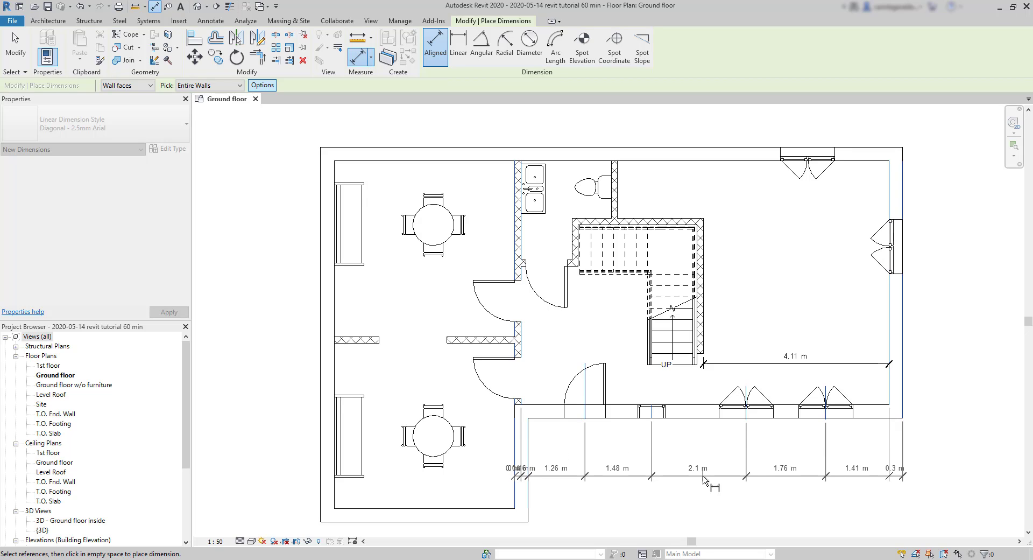
pyautogui.click(703, 477)
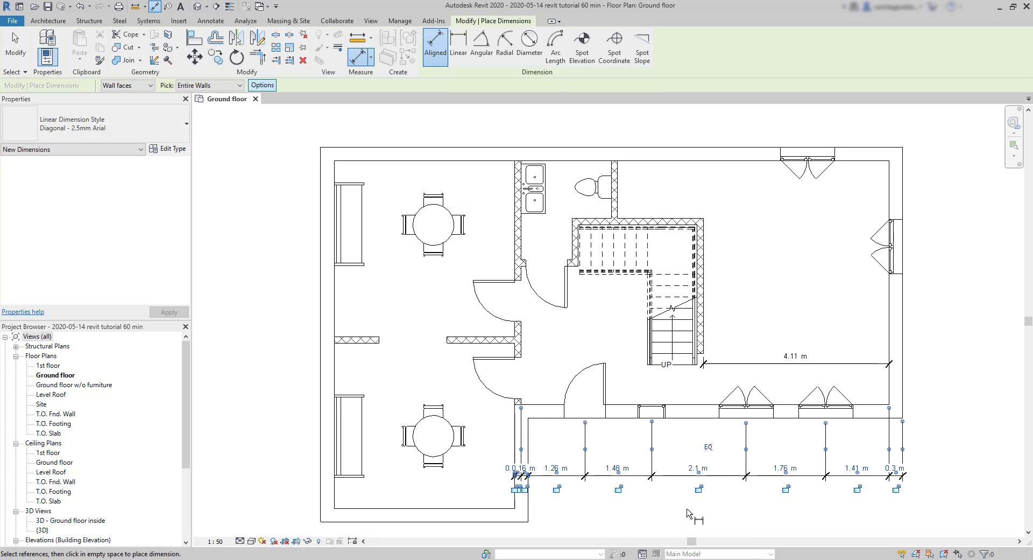
pyautogui.scroll(3, 687, 512)
pyautogui.moveTo(688, 498); pyautogui.dragTo(636, 489, button='middle')
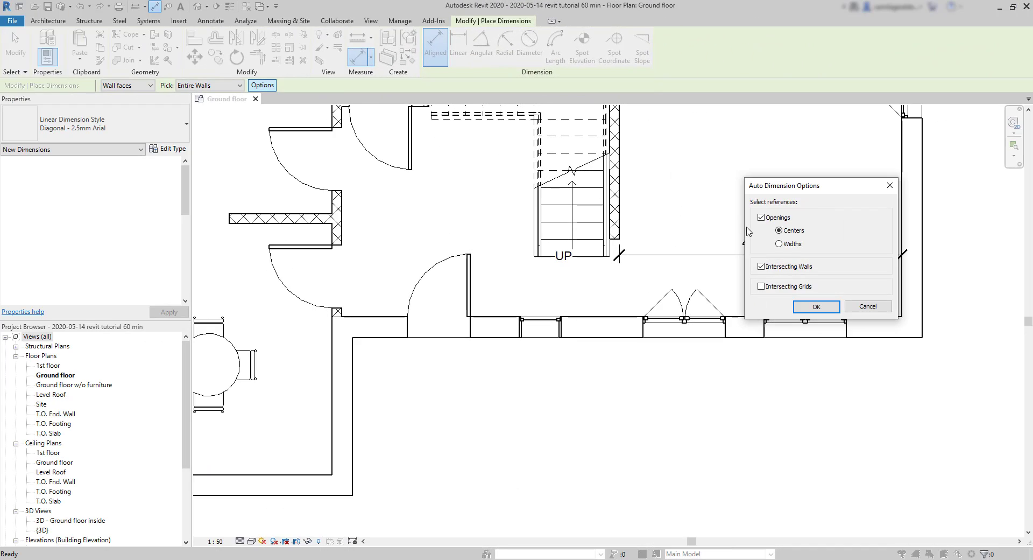
# Switch the opening references to widths and dimension the lower outer wall with the door and windows.
pyautogui.click(779, 244)
pyautogui.click(817, 307)
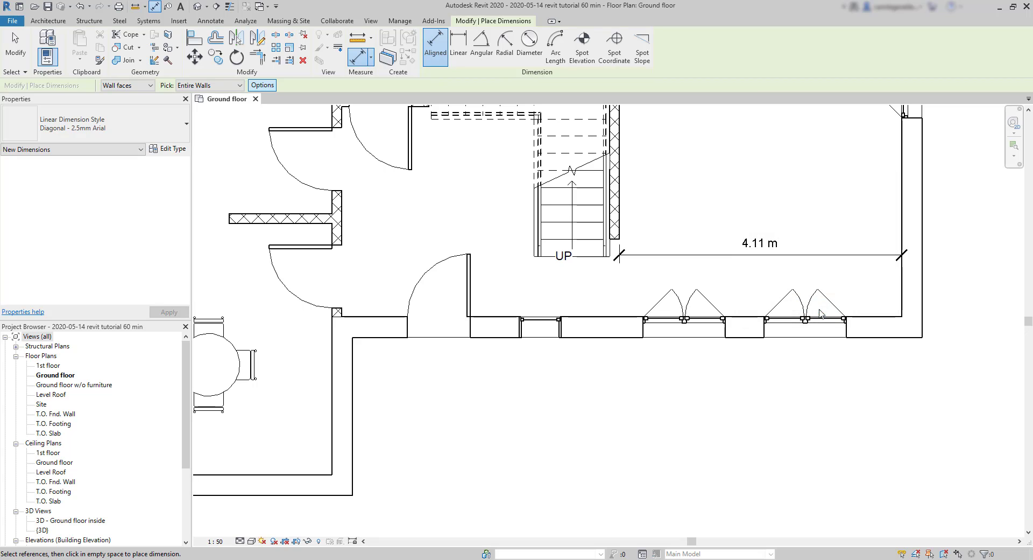
pyautogui.click(766, 328)
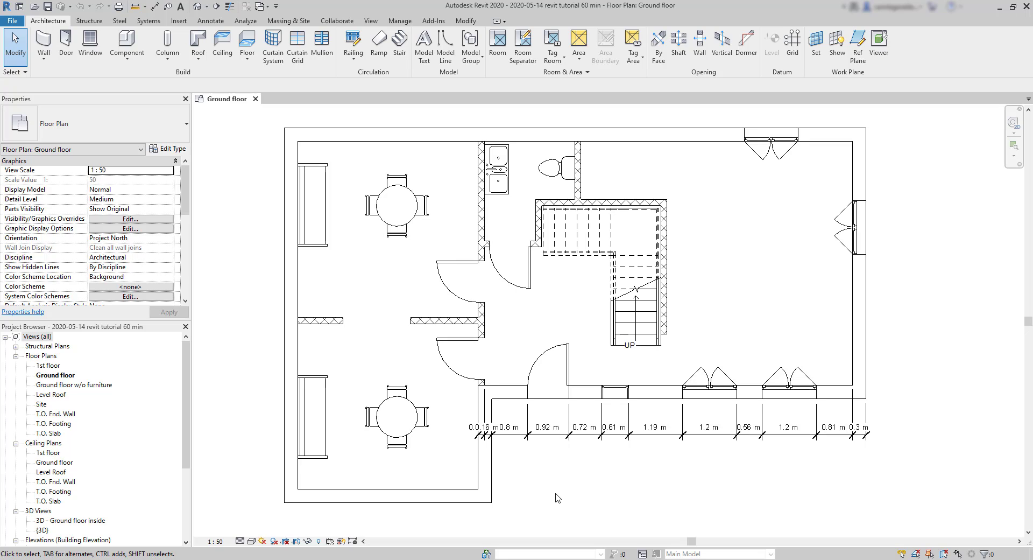
# Delete only the 1.19 m segment from the dimension string below the lower outer wall.
pyautogui.click(560, 439)
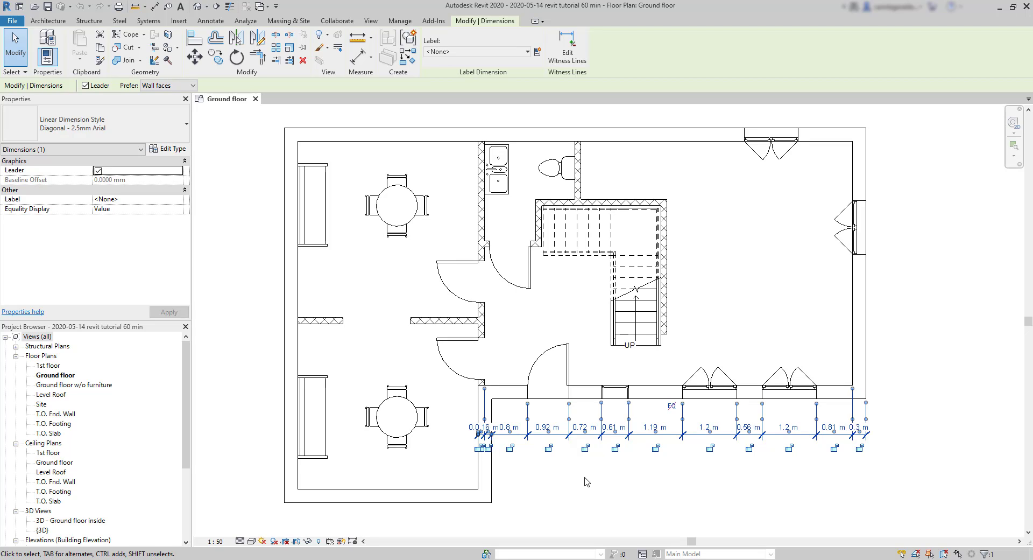
pyautogui.click(604, 476)
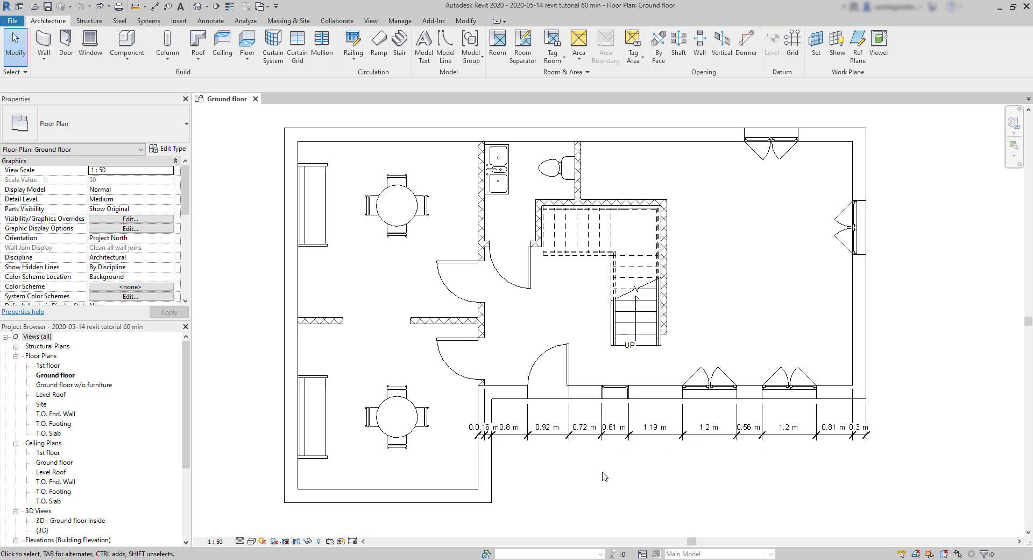
pyautogui.click(666, 439)
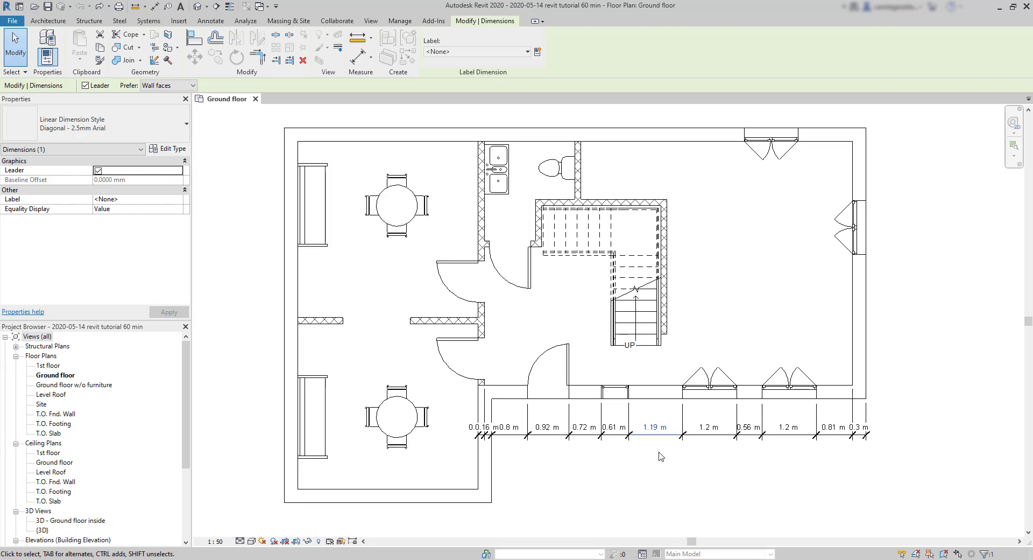
pyautogui.press('Delete')
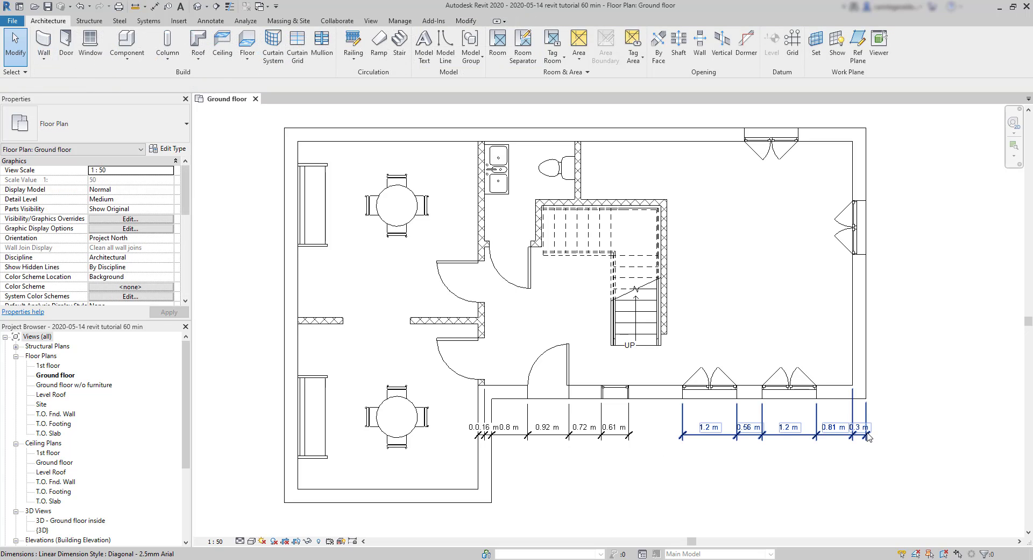
# Delete the two remaining parts of the dimension string below the lower outer wall.
pyautogui.click(868, 437)
pyautogui.press('Delete')
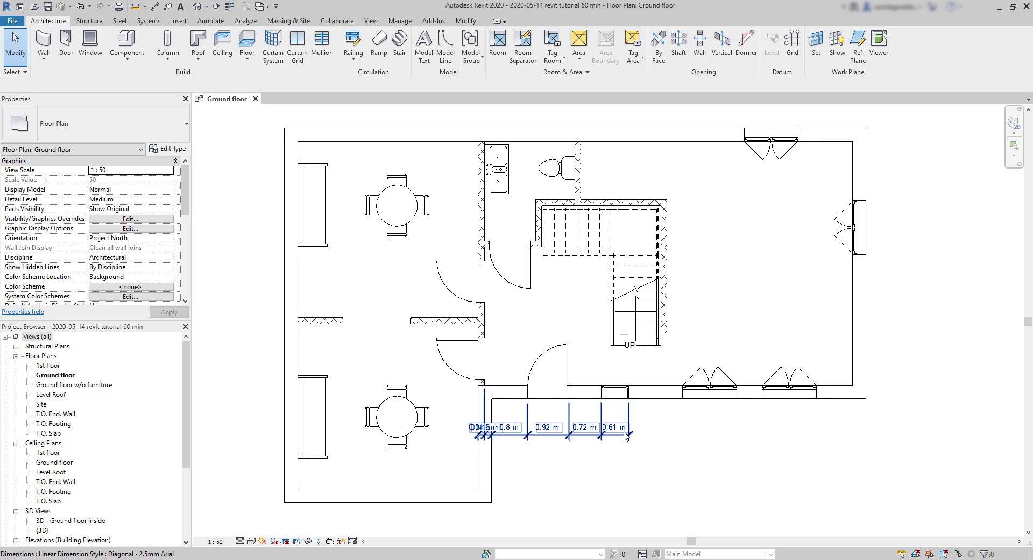
pyautogui.click(626, 436)
pyautogui.press('Delete')
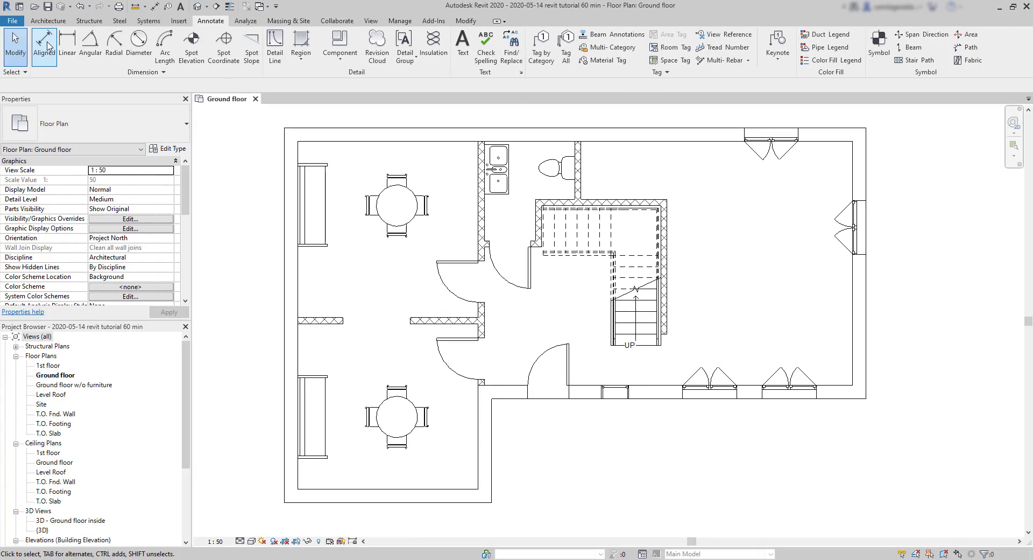
# Switch aligned dimensions to individual references and dimension from the right exterior wall's outer face across the nearest double window in the lower wall.
pyautogui.click(44, 47)
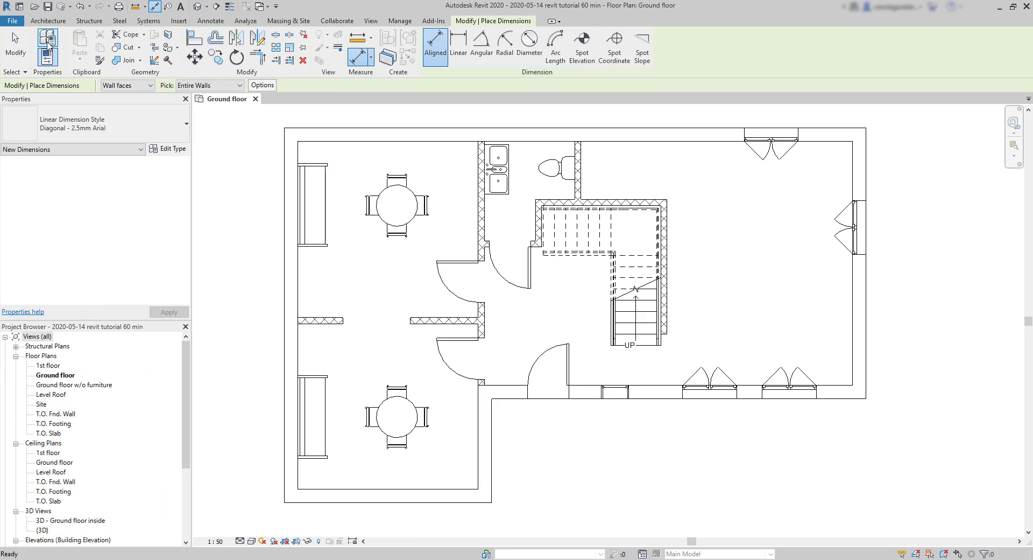
pyautogui.click(195, 86)
pyautogui.click(200, 93)
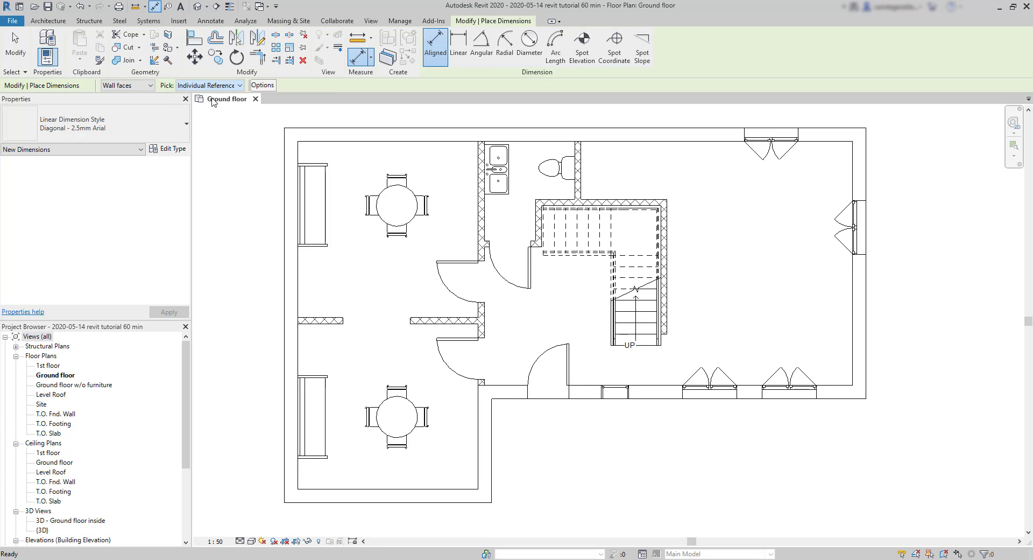
pyautogui.click(867, 397)
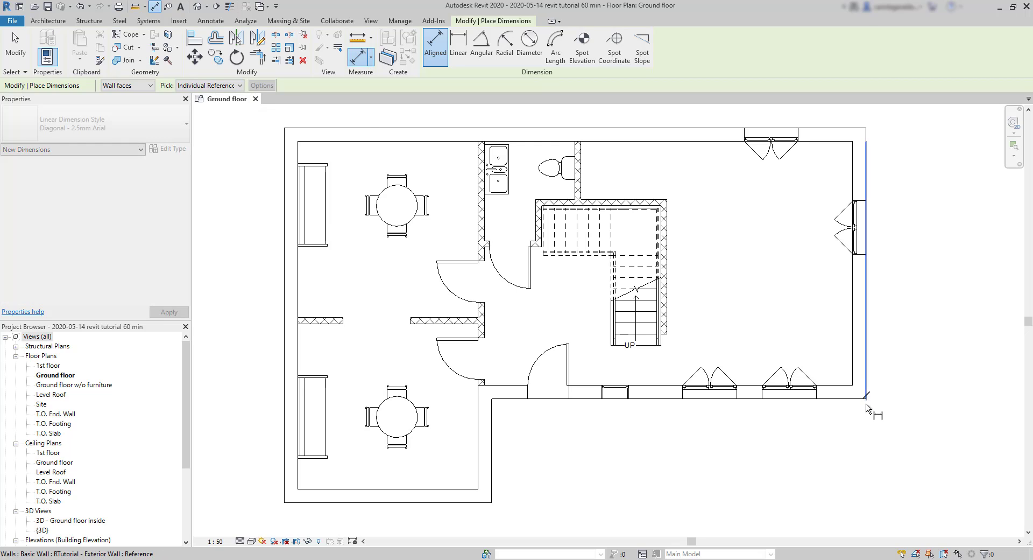
pyautogui.click(818, 401)
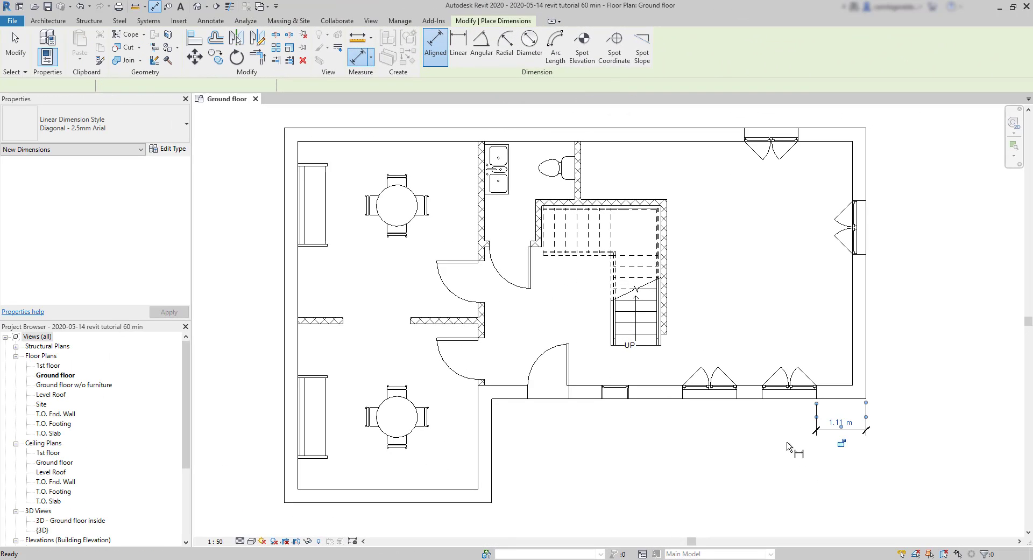
pyautogui.hotkey('ctrl', 'z')
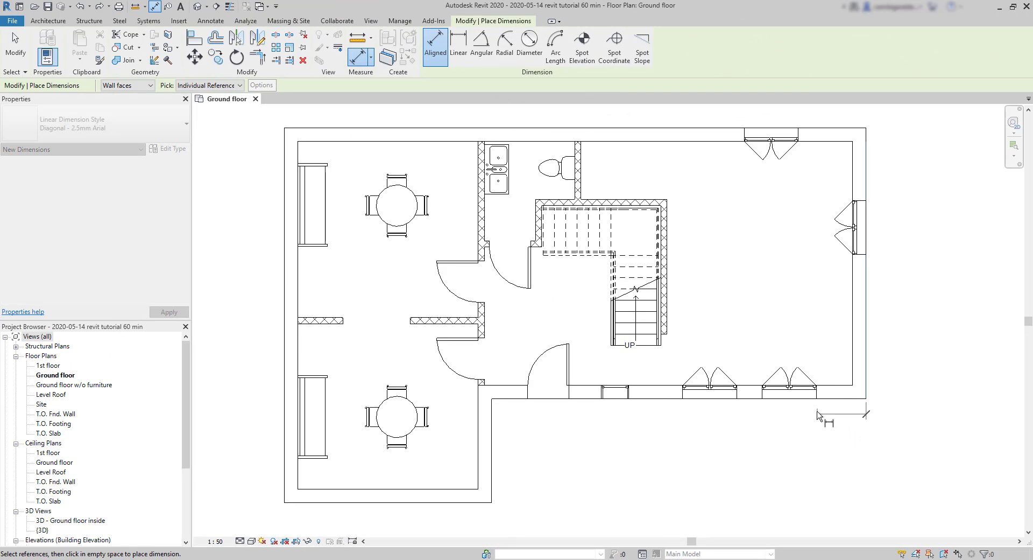
pyautogui.click(815, 398)
pyautogui.click(763, 401)
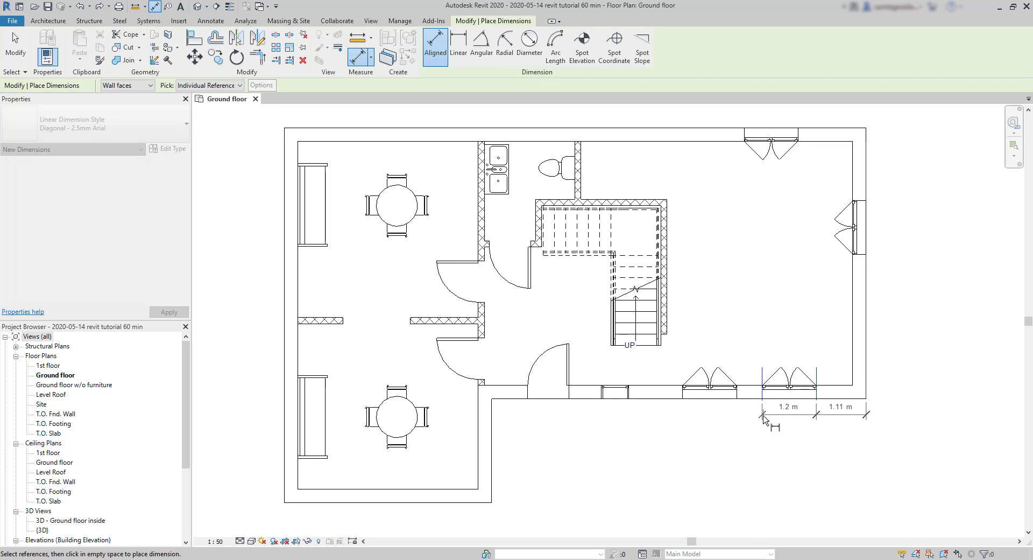
# Continue the dimension string to the near edge of the entrance door, leaving out the middle double window's edges.
pyautogui.click(736, 401)
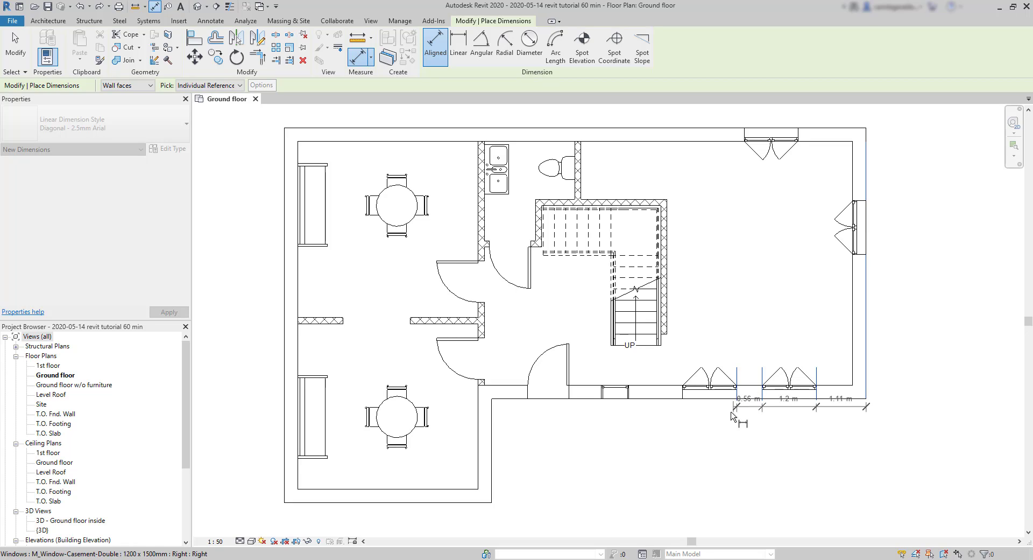
pyautogui.click(682, 401)
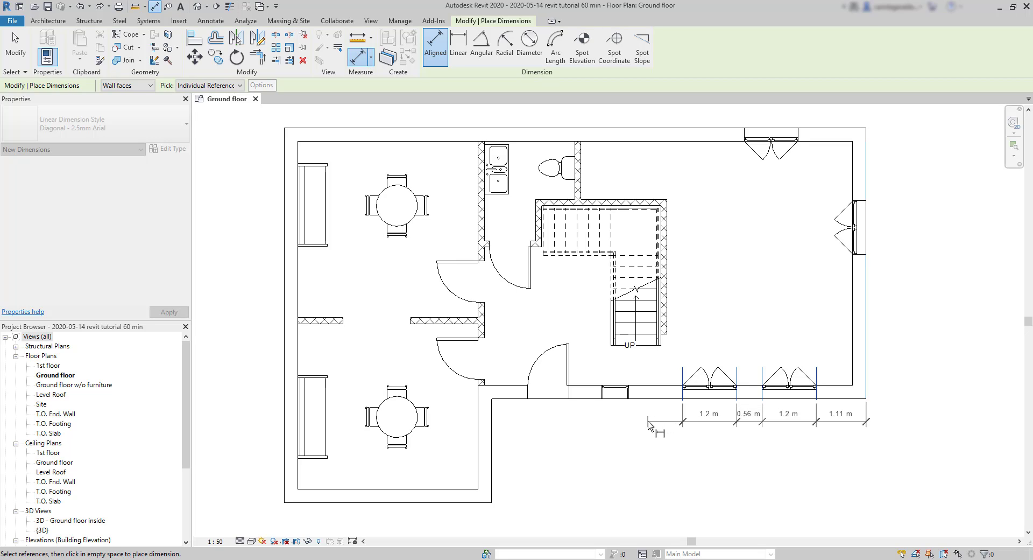
pyautogui.click(649, 425)
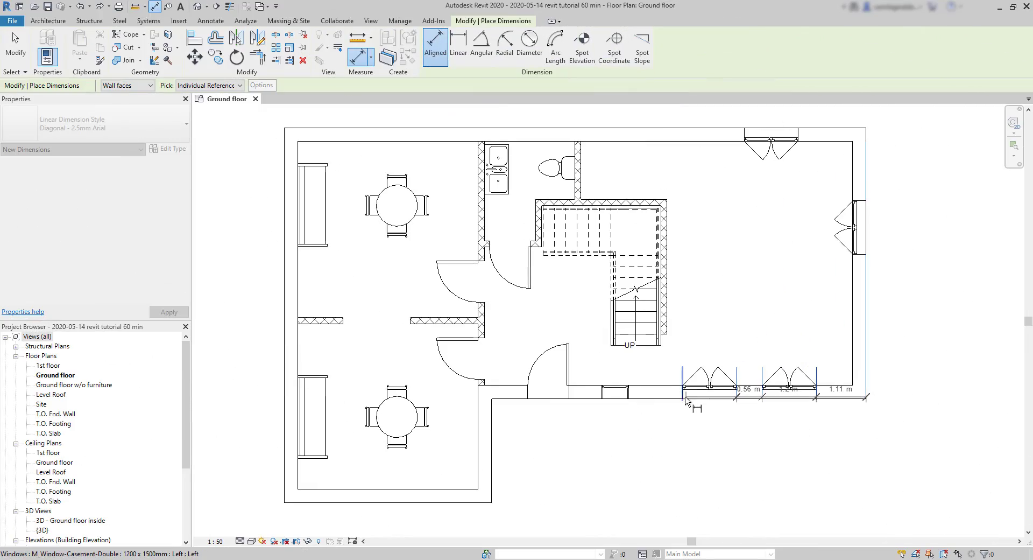
pyautogui.click(685, 399)
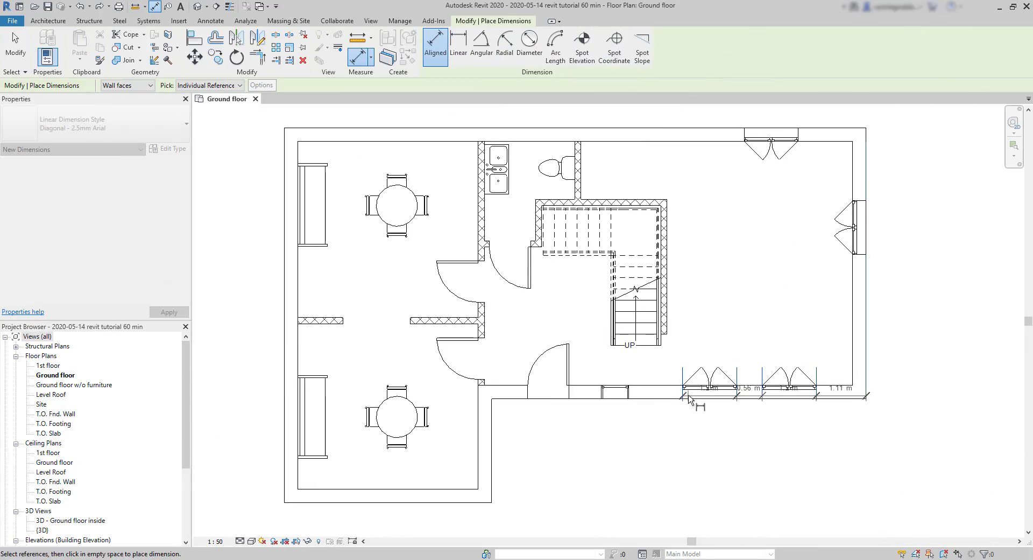
pyautogui.click(689, 401)
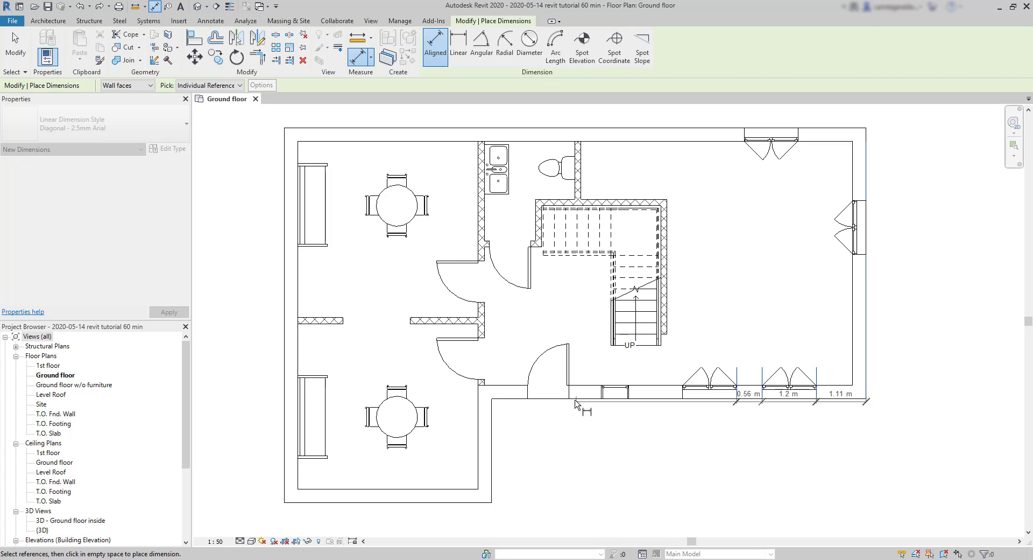
pyautogui.click(569, 376)
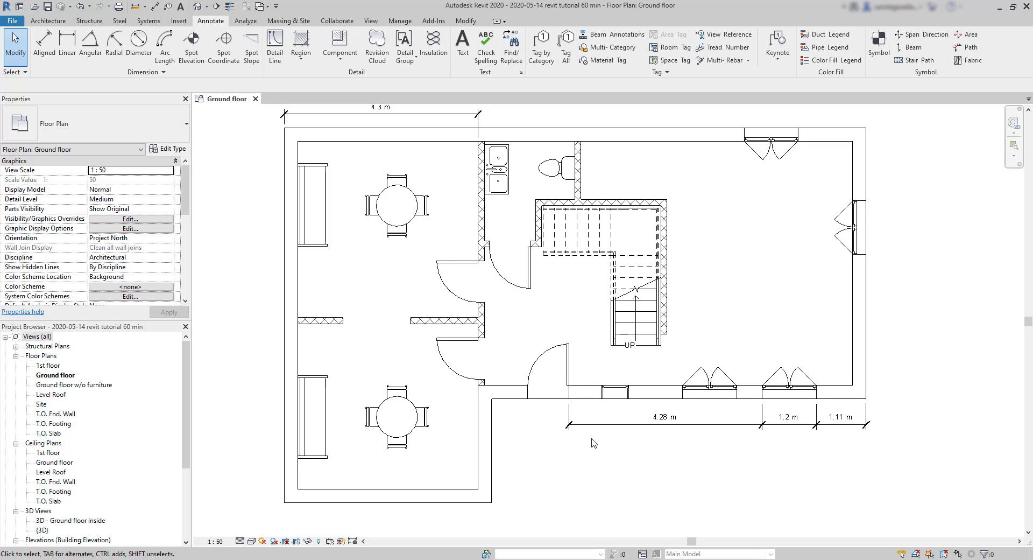
# Edit the witness lines of the lower dimension string to add the entrance door's far edge, leaving out the fixed window.
pyautogui.click(606, 424)
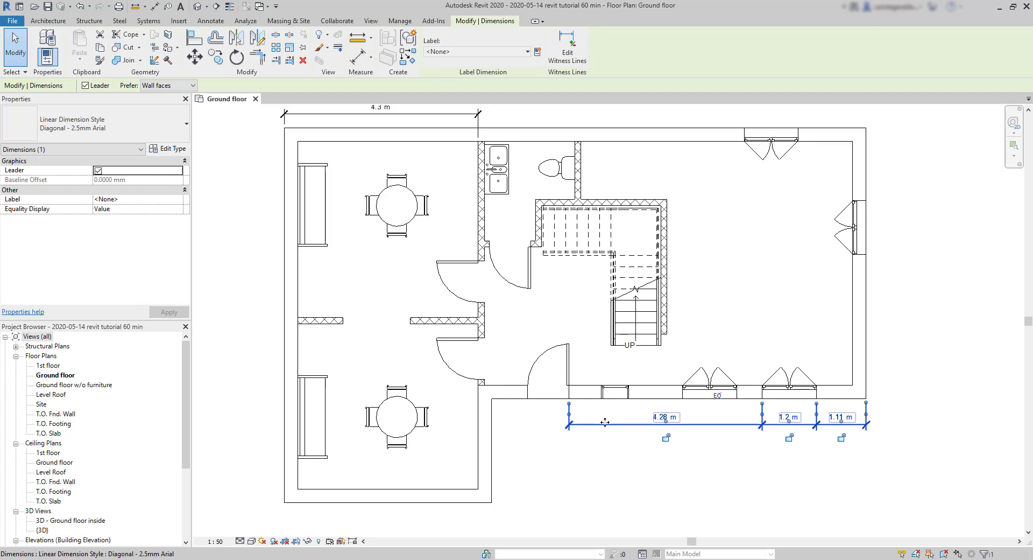
pyautogui.click(575, 52)
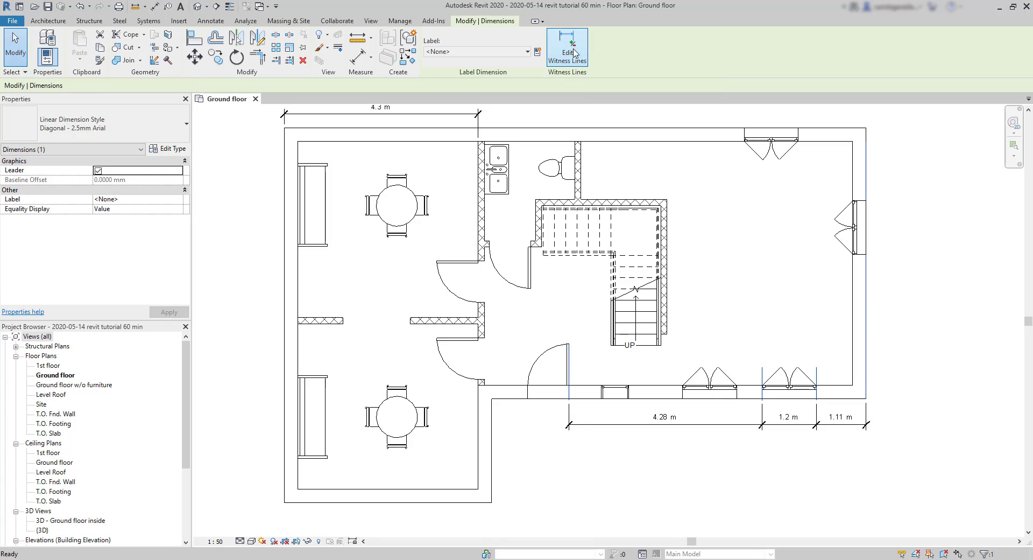
pyautogui.click(528, 398)
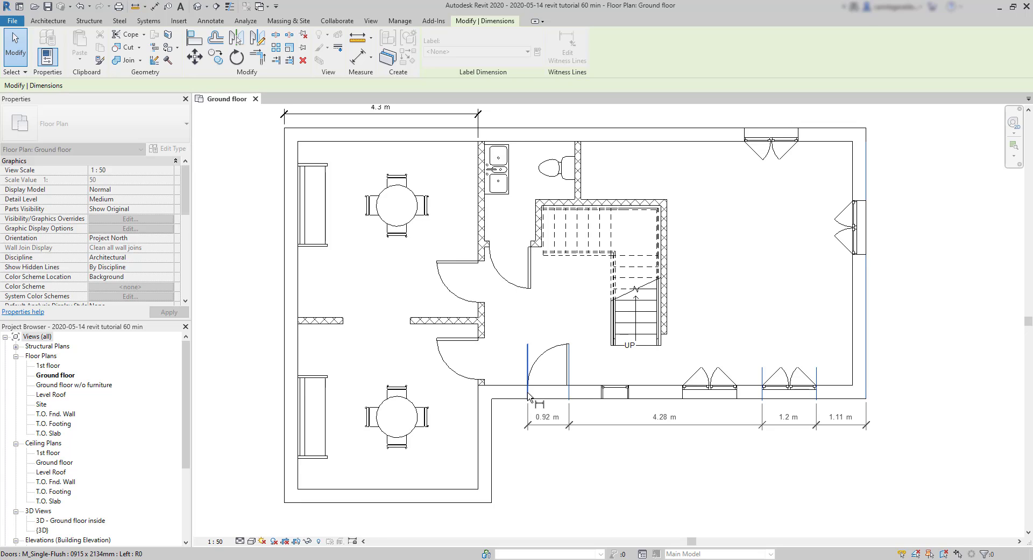
pyautogui.click(603, 397)
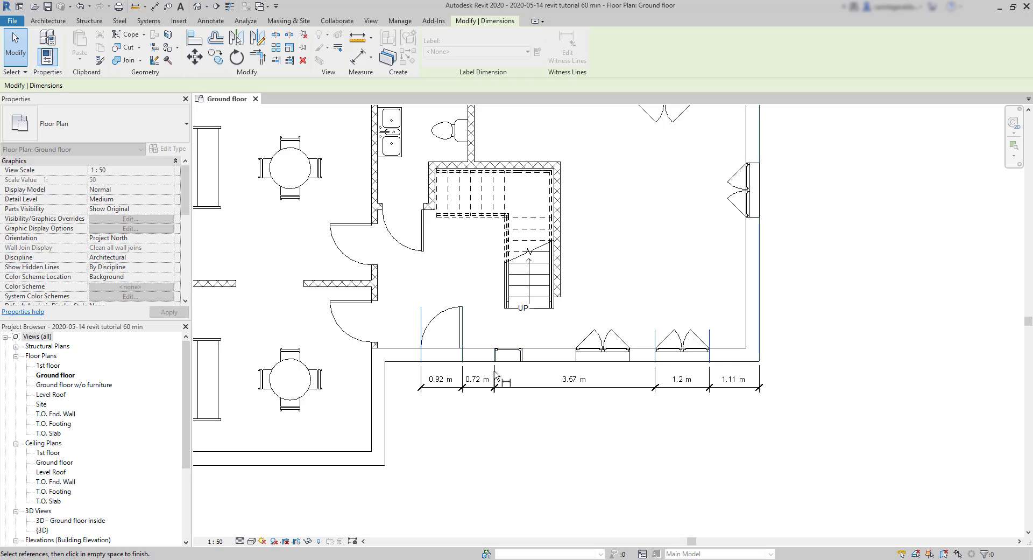
pyautogui.click(495, 361)
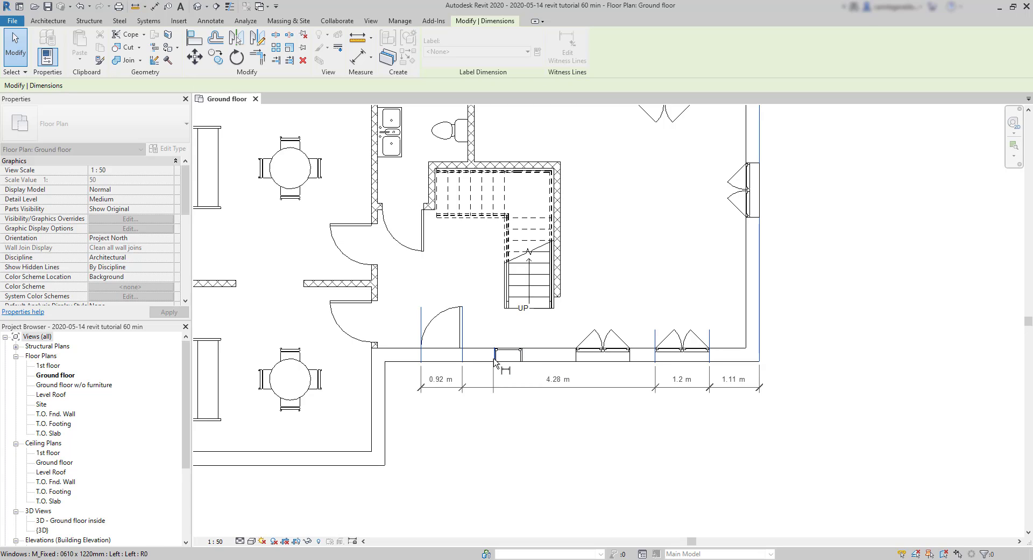
pyautogui.click(576, 424)
pyautogui.click(600, 423)
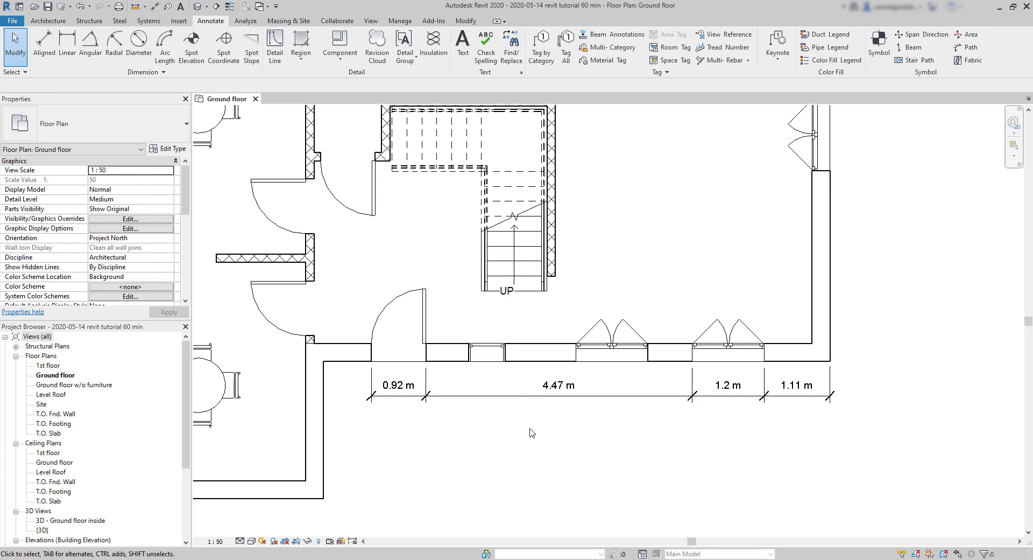
# Lock the dimension between the right exterior wall and its nearest lower window, and move that wall to 5 m from the stair wall.
pyautogui.click(580, 398)
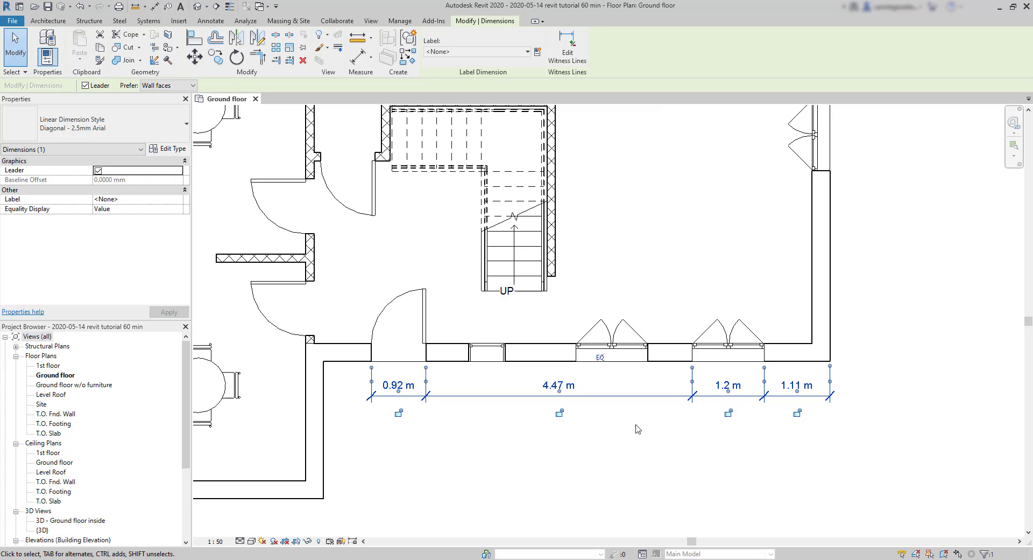
pyautogui.click(797, 413)
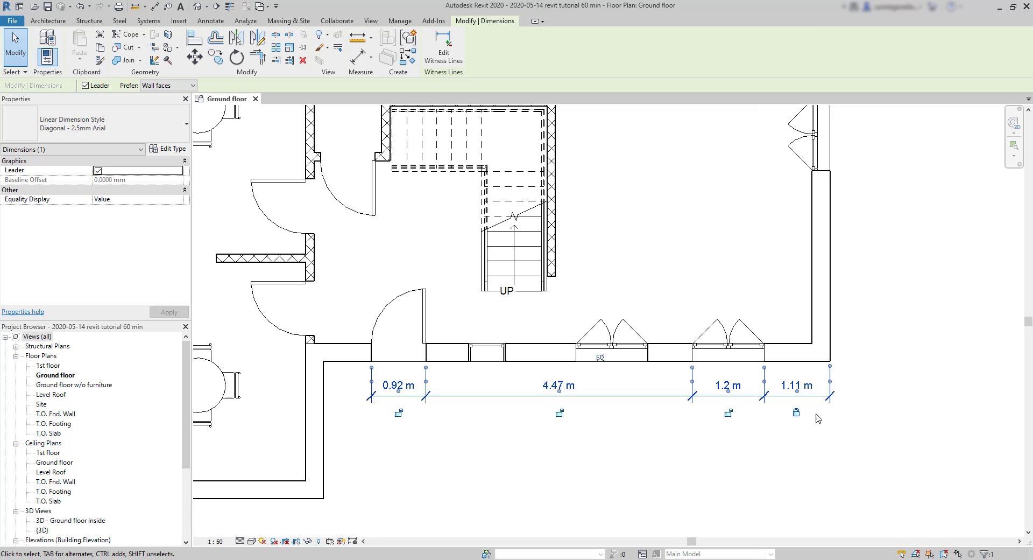
pyautogui.click(824, 318)
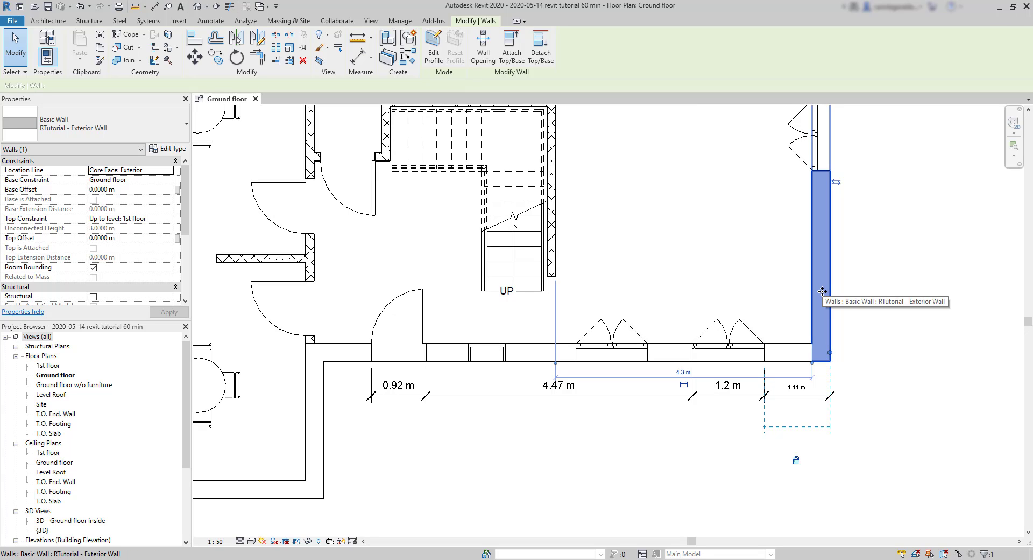
pyautogui.moveTo(822, 291); pyautogui.dragTo(946, 295)
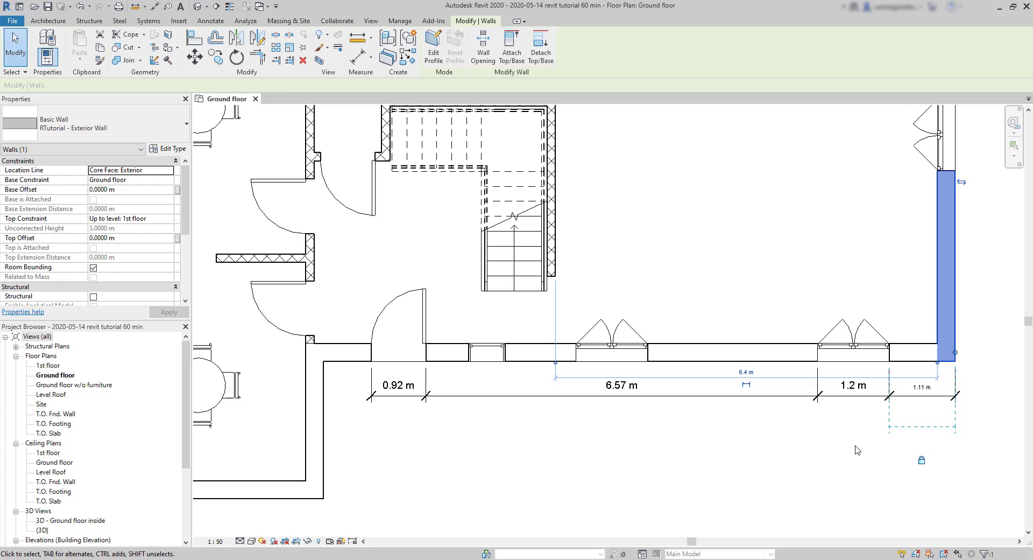
pyautogui.click(747, 373)
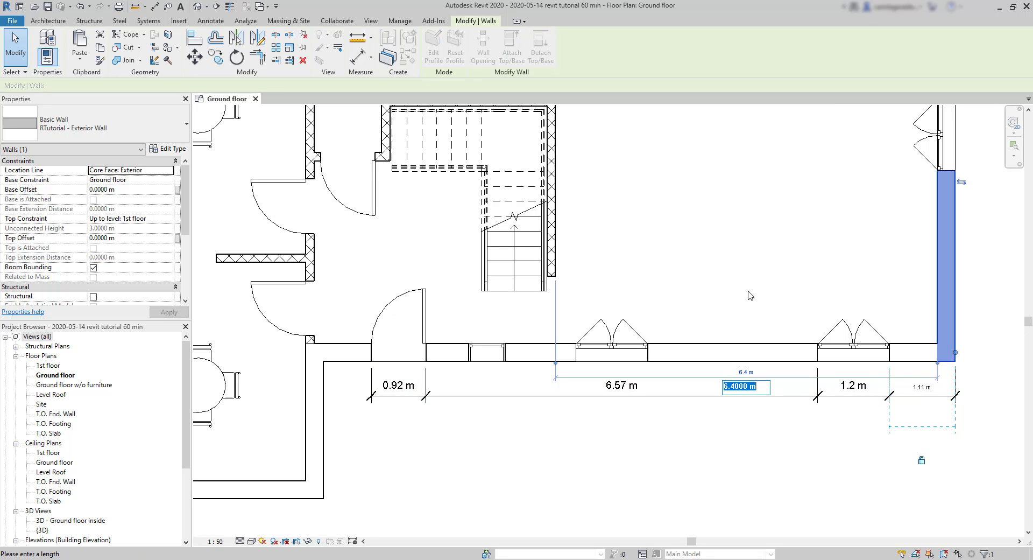
pyautogui.write('5')
pyautogui.press('Return')
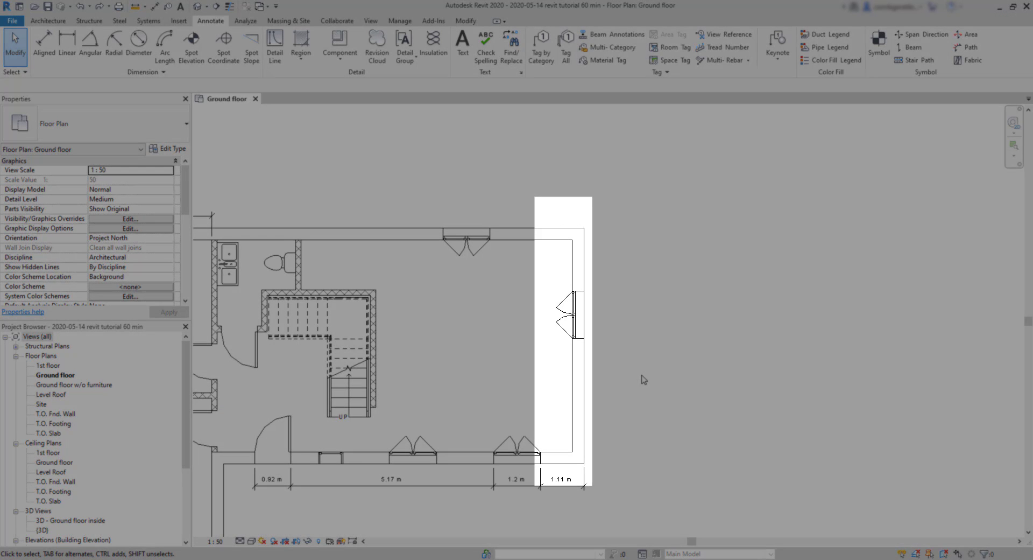
# Copy the double casement window in the right exterior wall to a spot below it on the same wall.
pyautogui.click(467, 21)
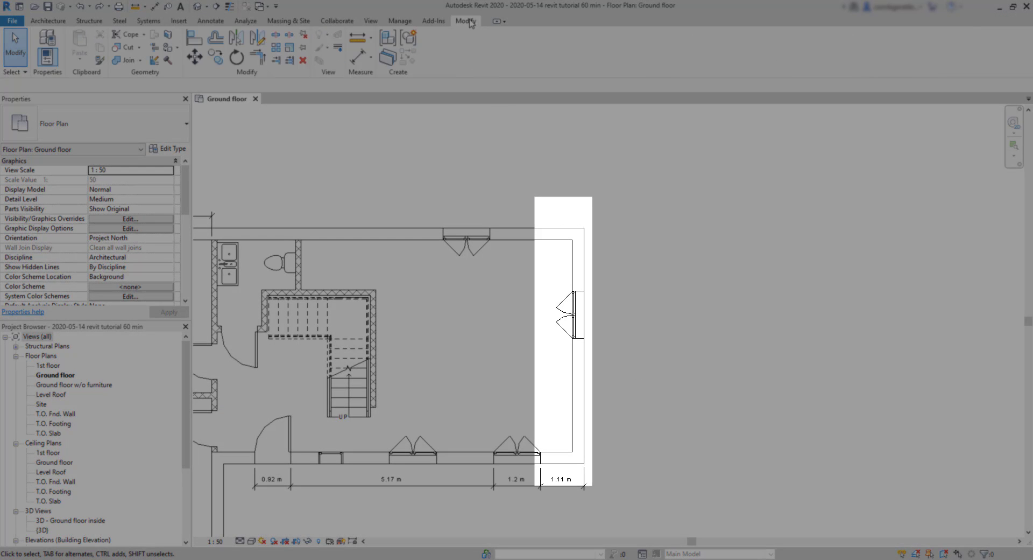
pyautogui.click(217, 57)
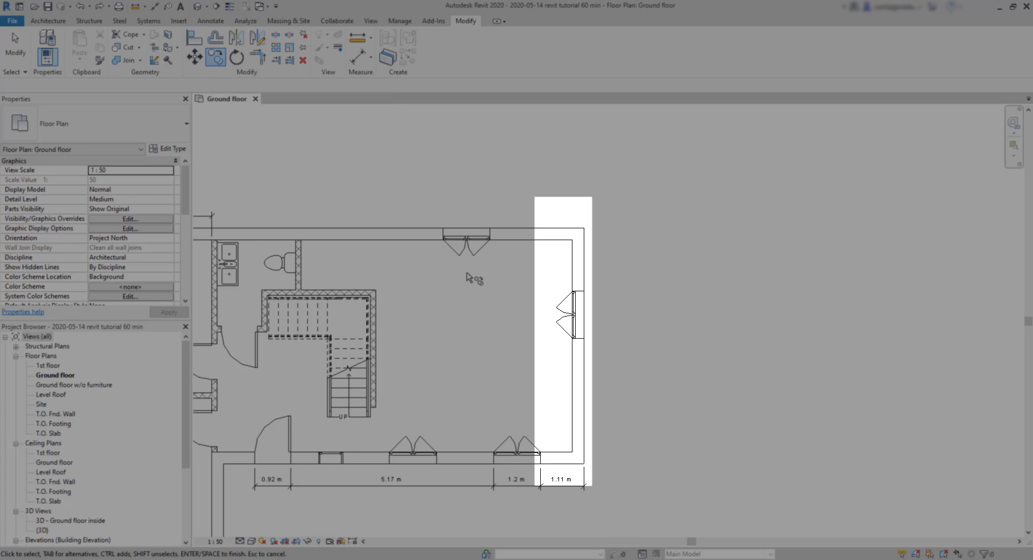
pyautogui.click(566, 335)
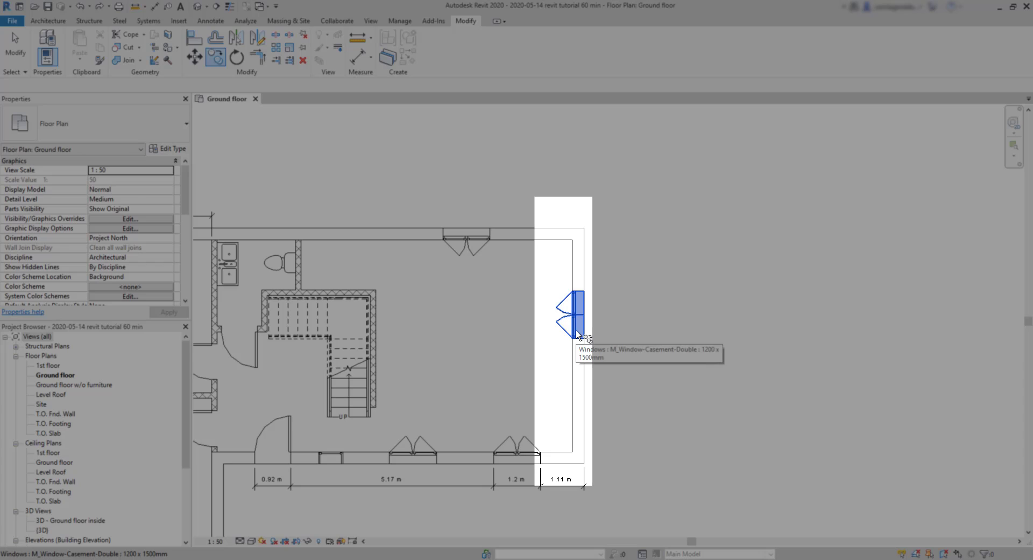
pyautogui.press('Return')
pyautogui.click(576, 331)
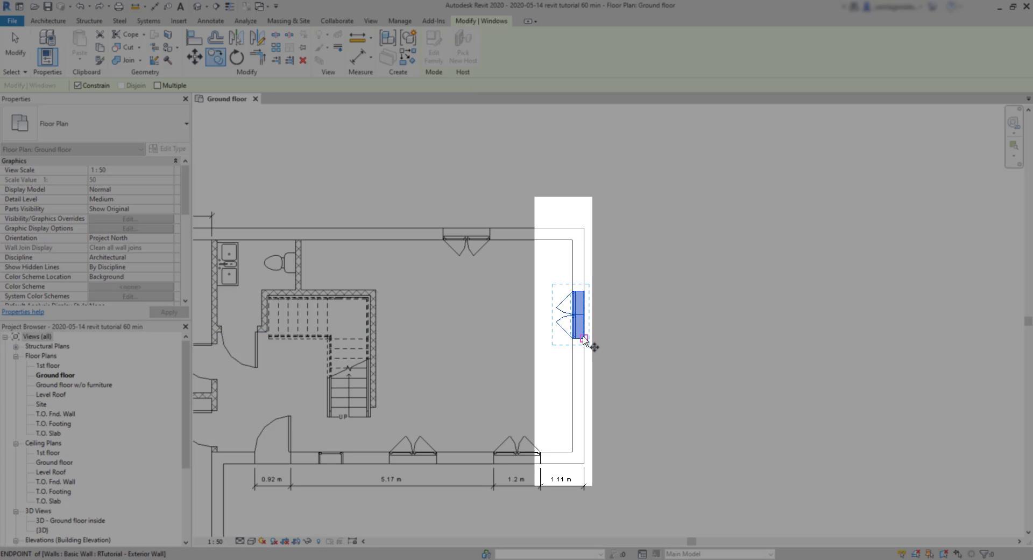
pyautogui.click(584, 338)
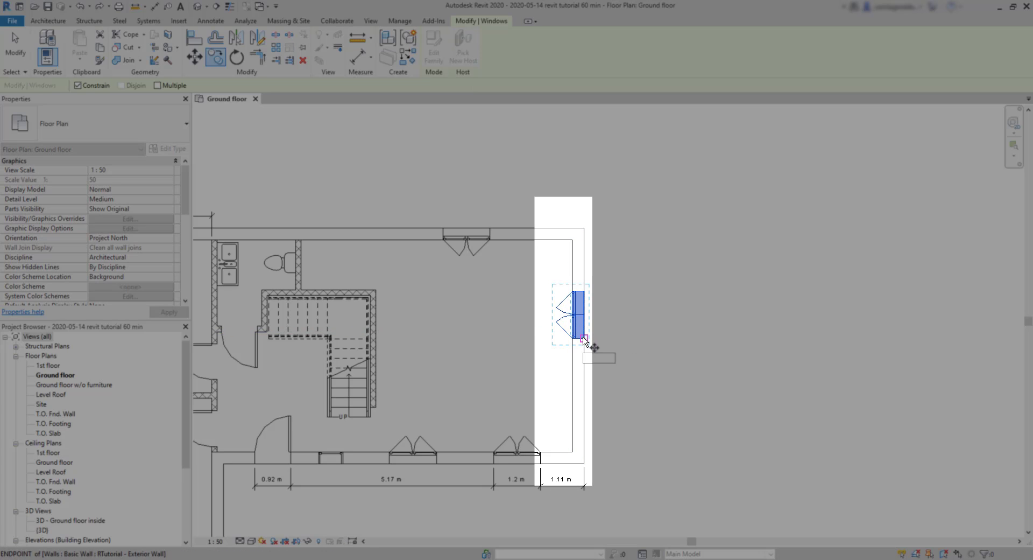
pyautogui.click(582, 416)
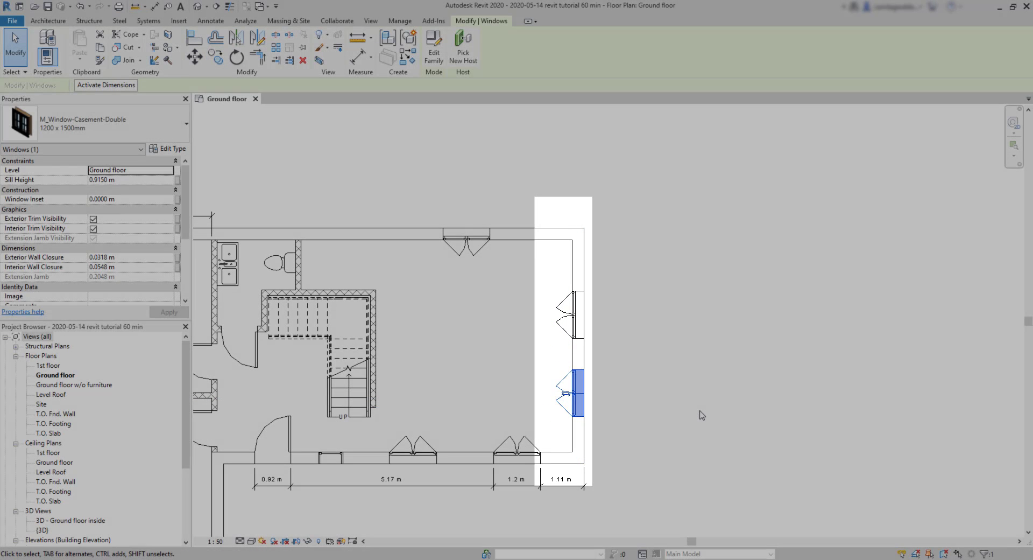
pyautogui.click(701, 413)
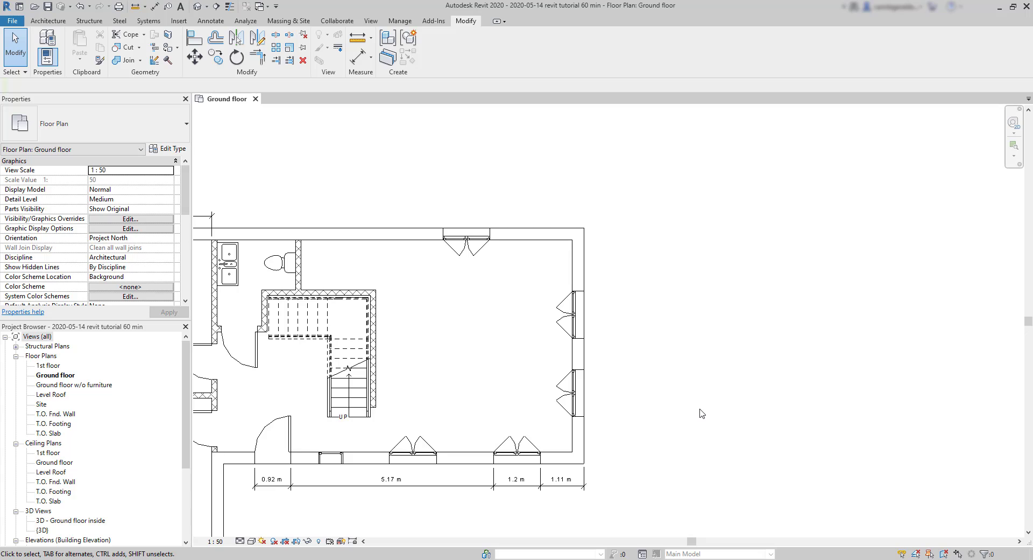
# Dimension the entire right exterior wall outside the plan with an aligned string, using opening centers and excluding intersecting walls.
pyautogui.click(209, 22)
pyautogui.click(45, 45)
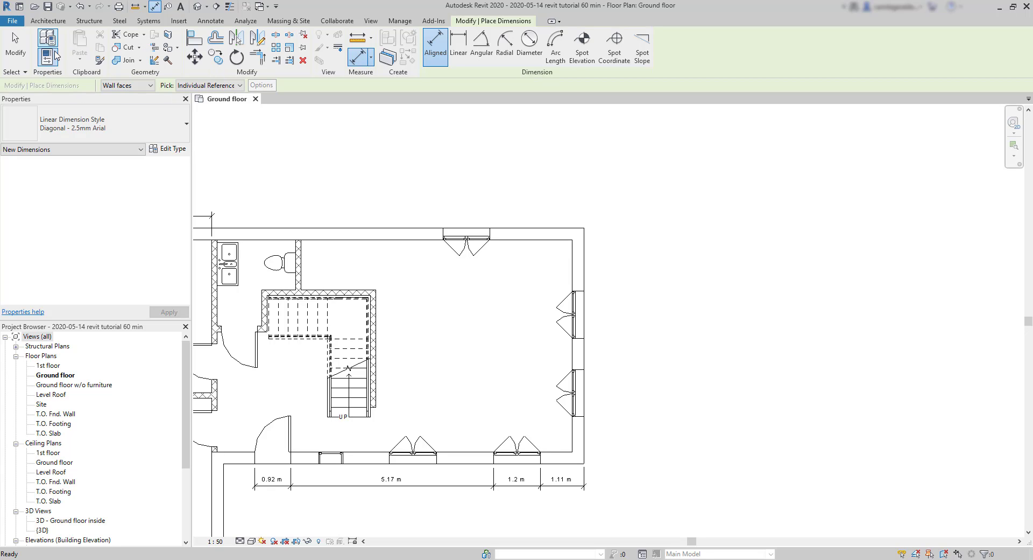
pyautogui.click(238, 85)
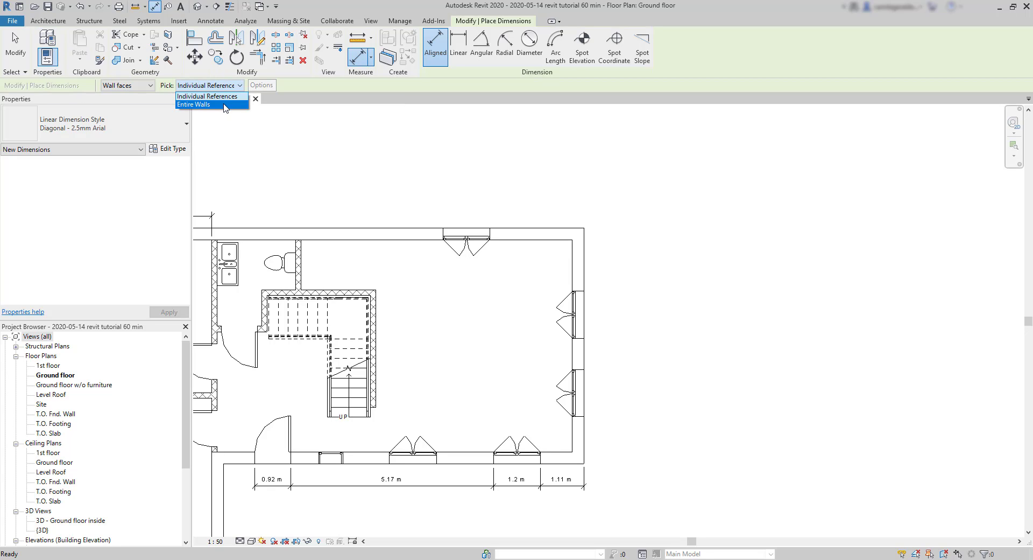
pyautogui.click(225, 105)
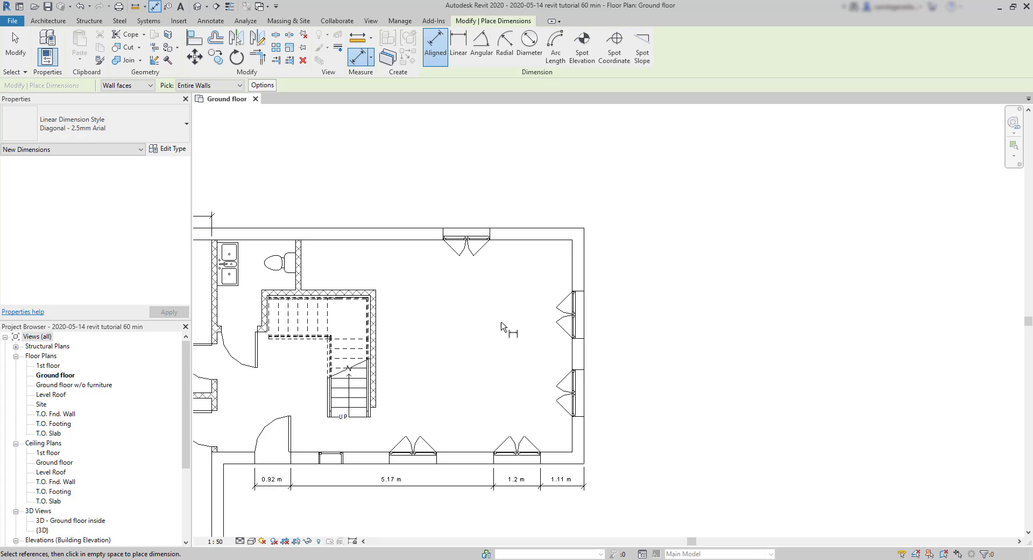
pyautogui.click(271, 86)
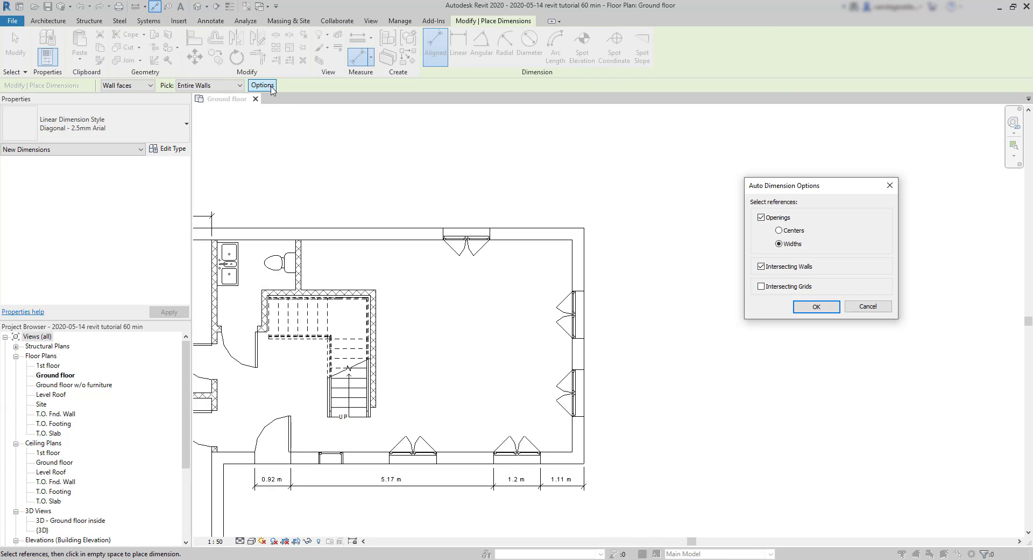
pyautogui.click(797, 236)
pyautogui.click(761, 267)
pyautogui.click(816, 306)
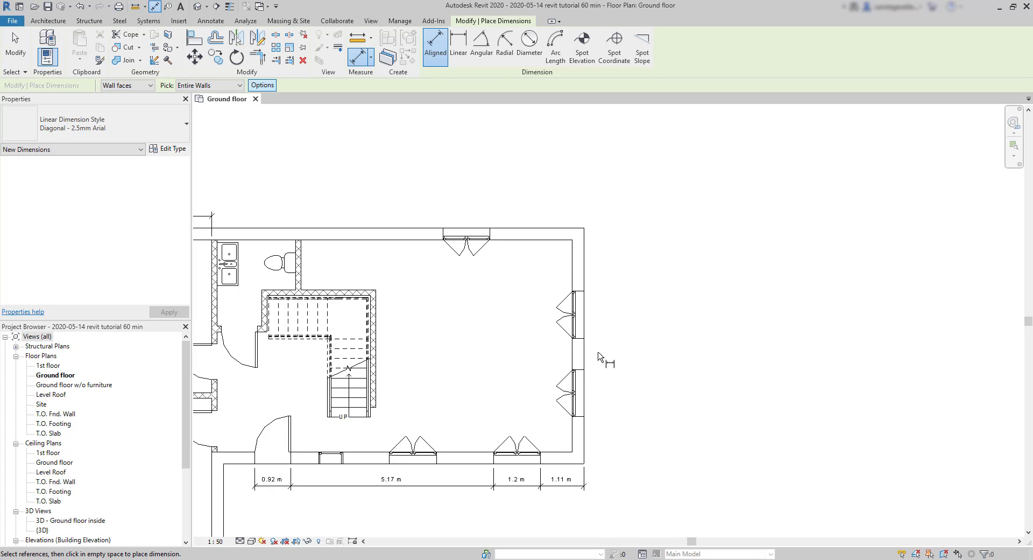
pyautogui.click(581, 355)
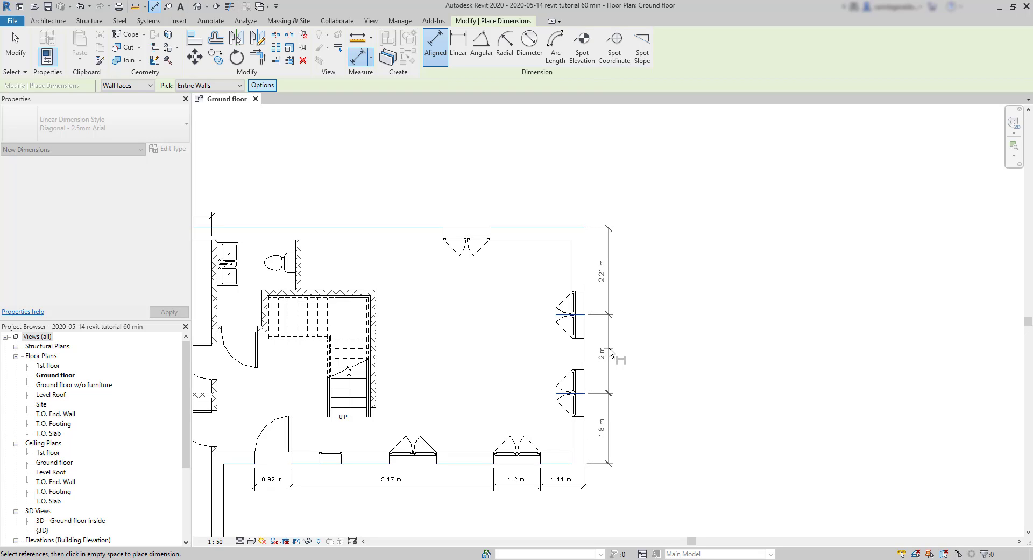
pyautogui.click(610, 350)
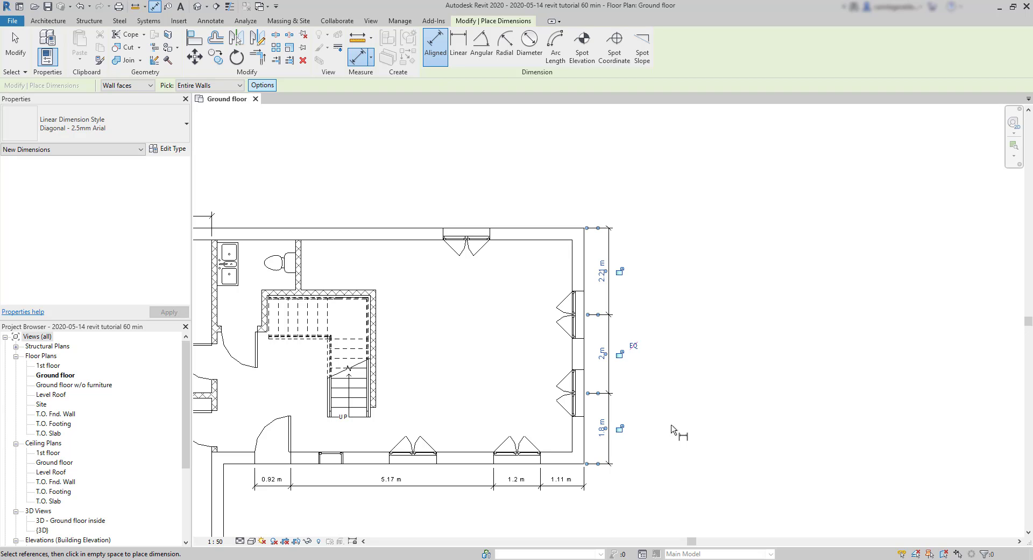
# Make the right exterior wall's dimension string equal so the two windows are evenly spaced.
pyautogui.scroll(3, 672, 425)
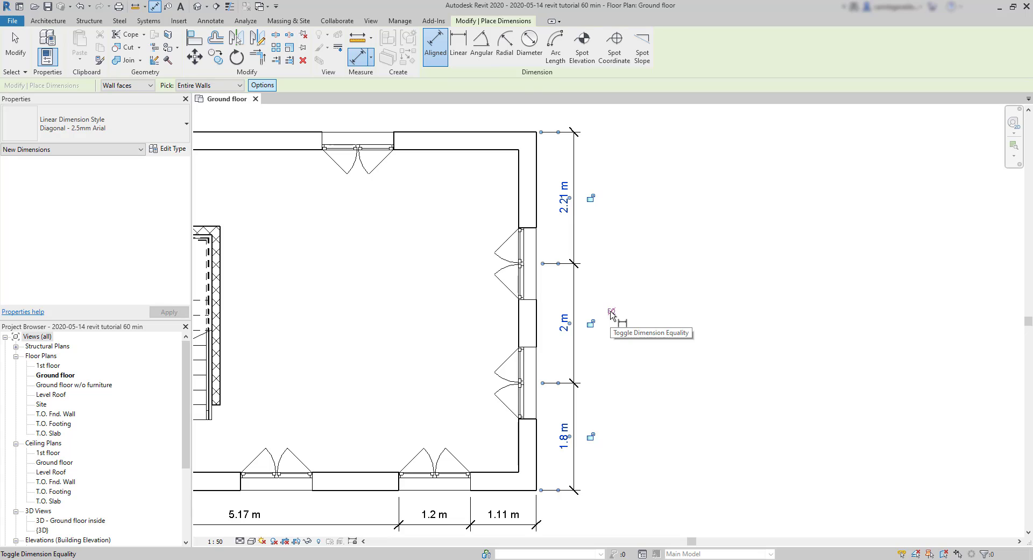
pyautogui.click(611, 314)
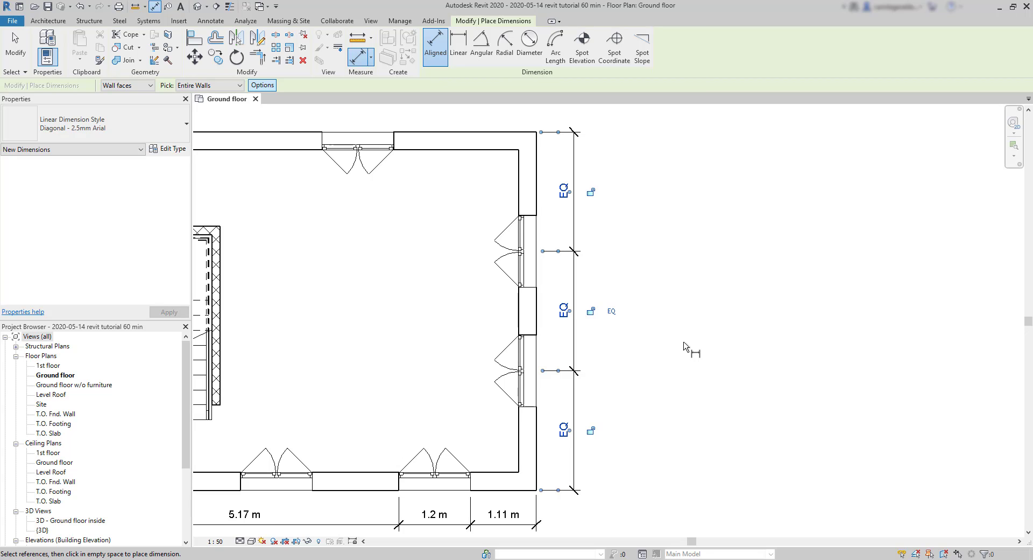
pyautogui.press('Escape')
# Move the upper exterior wall outward, lengthening the right exterior wall with its equally spaced windows.
pyautogui.moveTo(685, 351); pyautogui.dragTo(749, 371, button='middle')
pyautogui.click(523, 161)
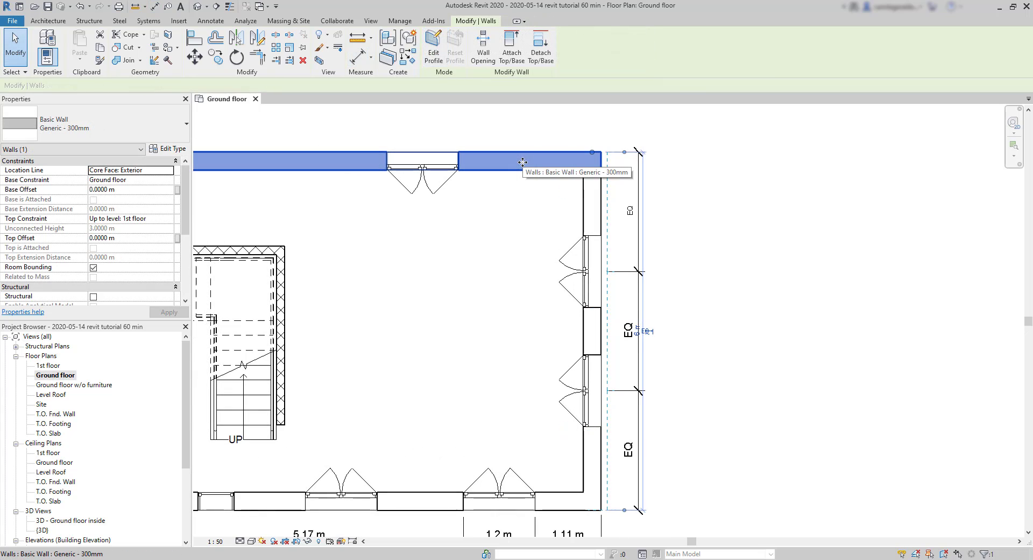
pyautogui.moveTo(523, 161); pyautogui.dragTo(519, 118)
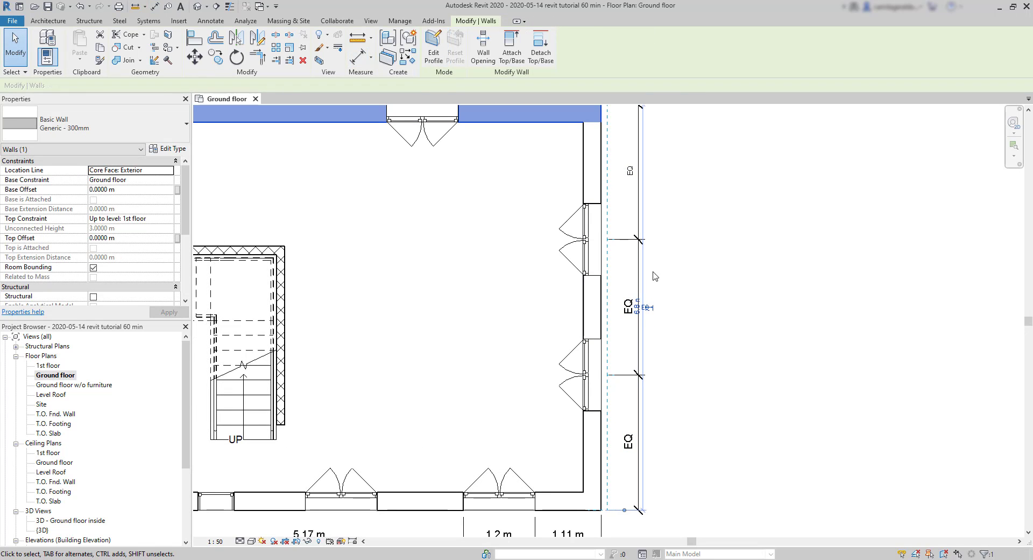
pyautogui.scroll(4, 645, 308)
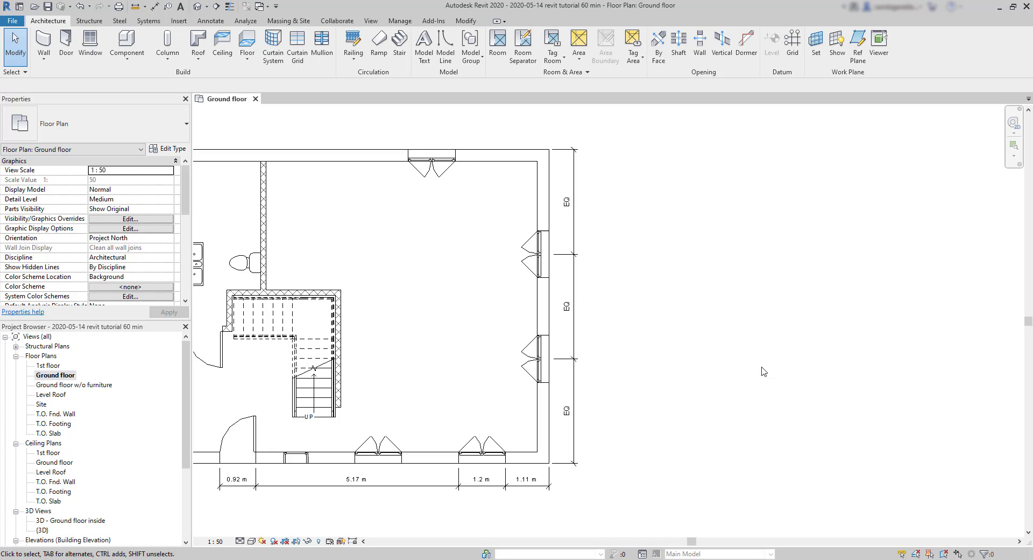
# Try showing values instead of EQ on the right wall's dimension string by switching off EQ display and dimension equality.
pyautogui.rightClick(575, 277)
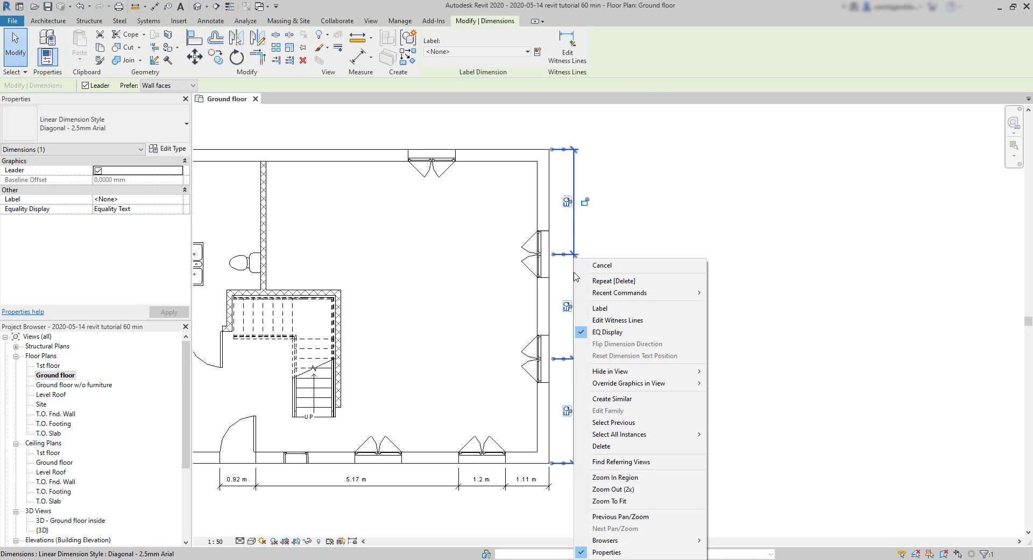
pyautogui.click(617, 335)
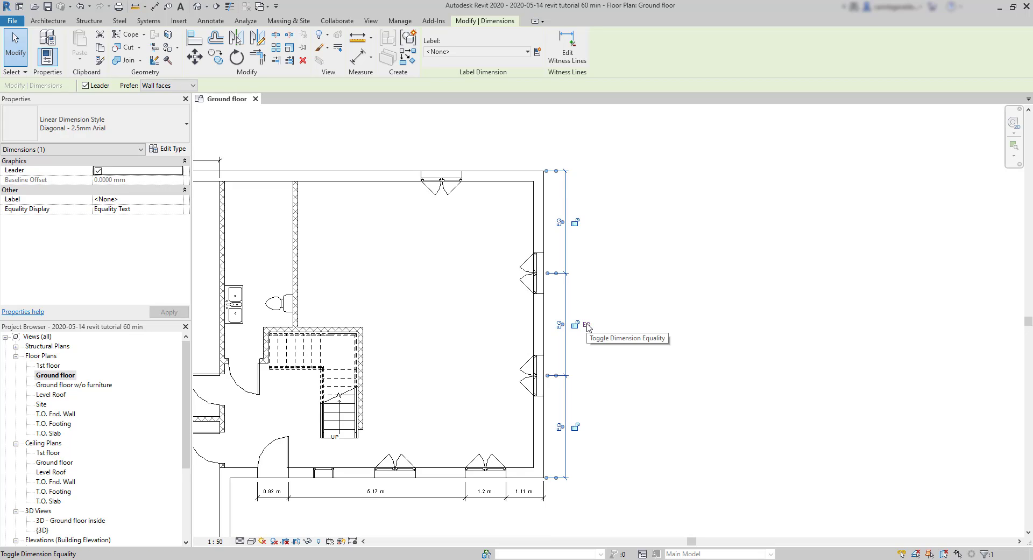
pyautogui.click(587, 325)
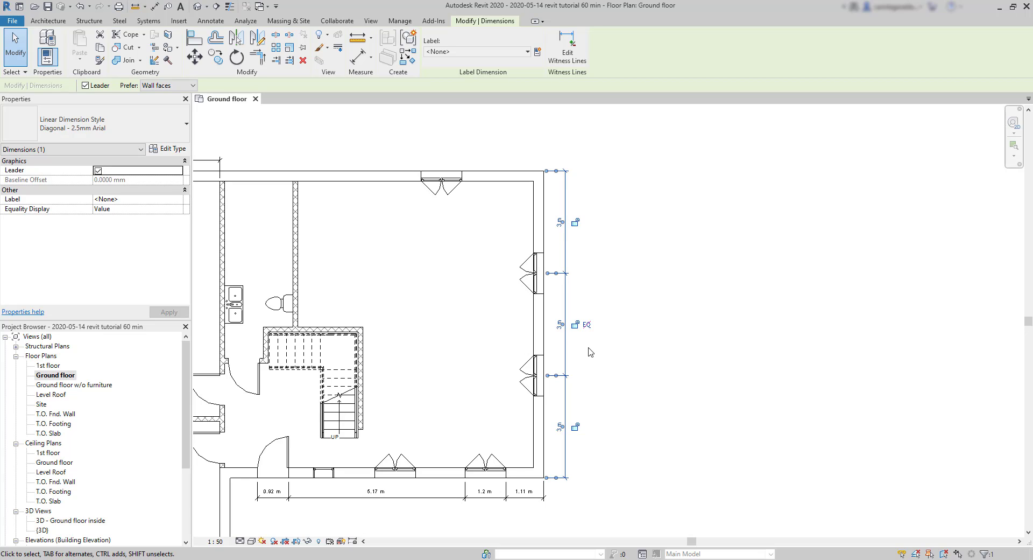
pyautogui.click(605, 331)
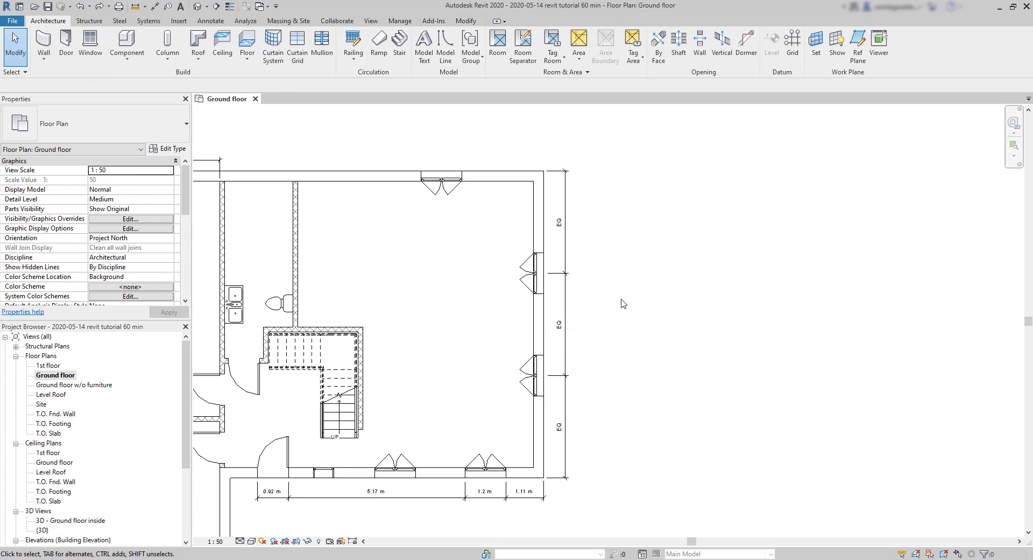
# Delete the right exterior wall's equality dimension string and remove its constraints from the windows.
pyautogui.click(565, 312)
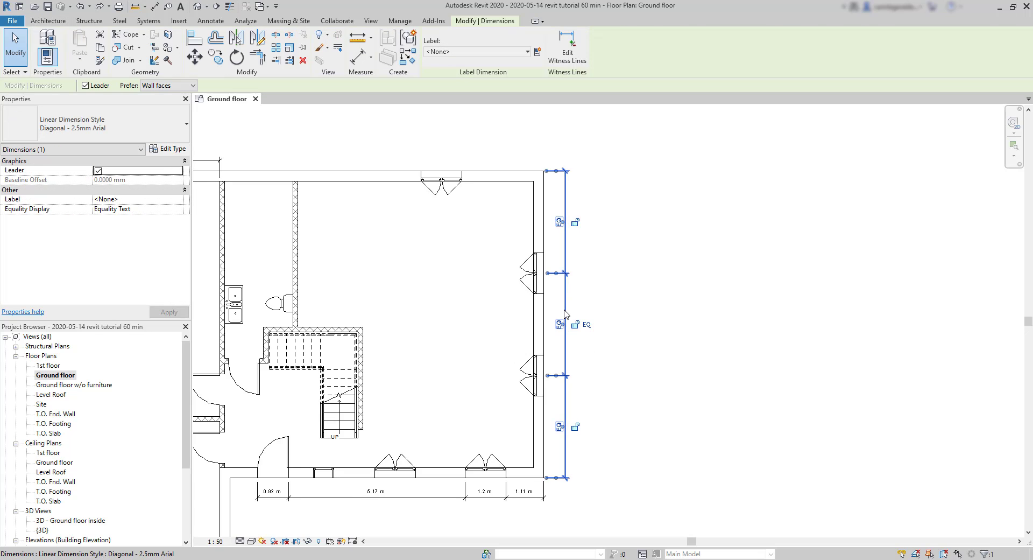
pyautogui.press('Delete')
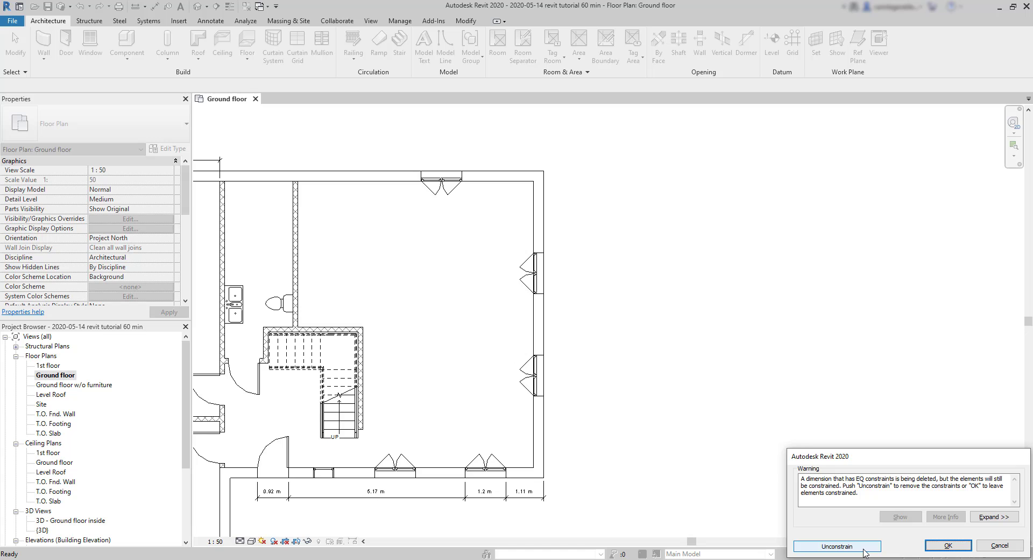
pyautogui.click(863, 547)
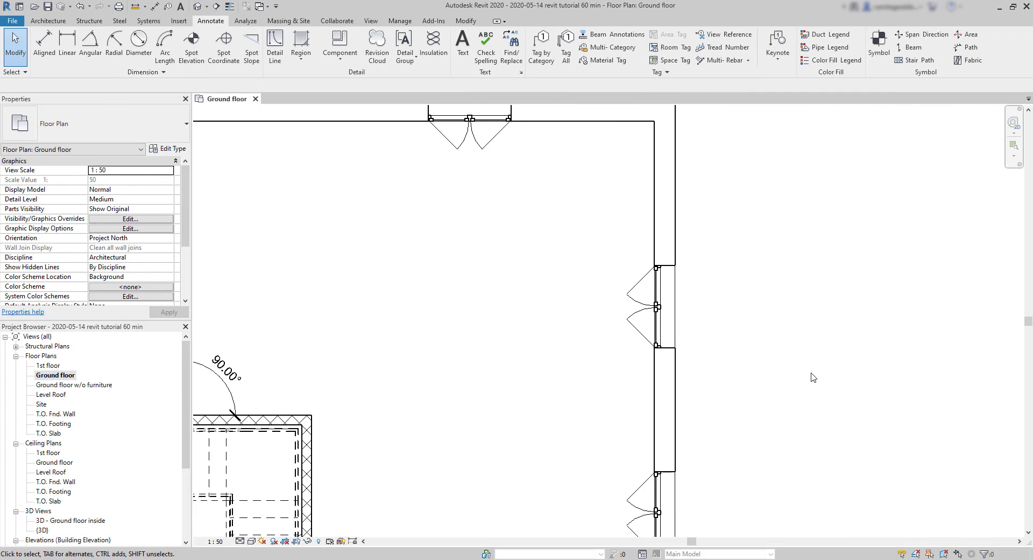
# Try a linear dimension from the room's inner upper-right corner to the near edge of the upper wall's window.
pyautogui.scroll(-1, 748, 302)
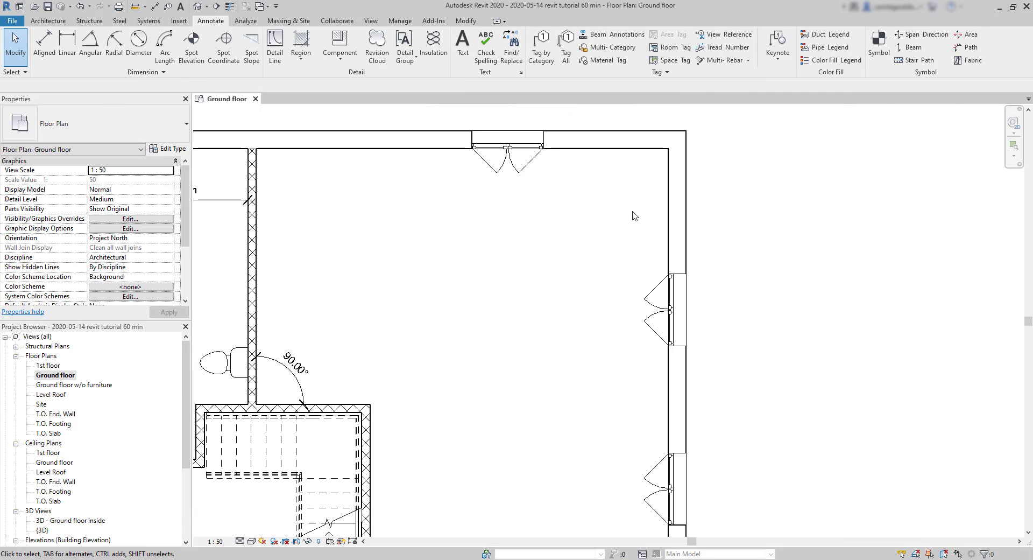
pyautogui.click(64, 38)
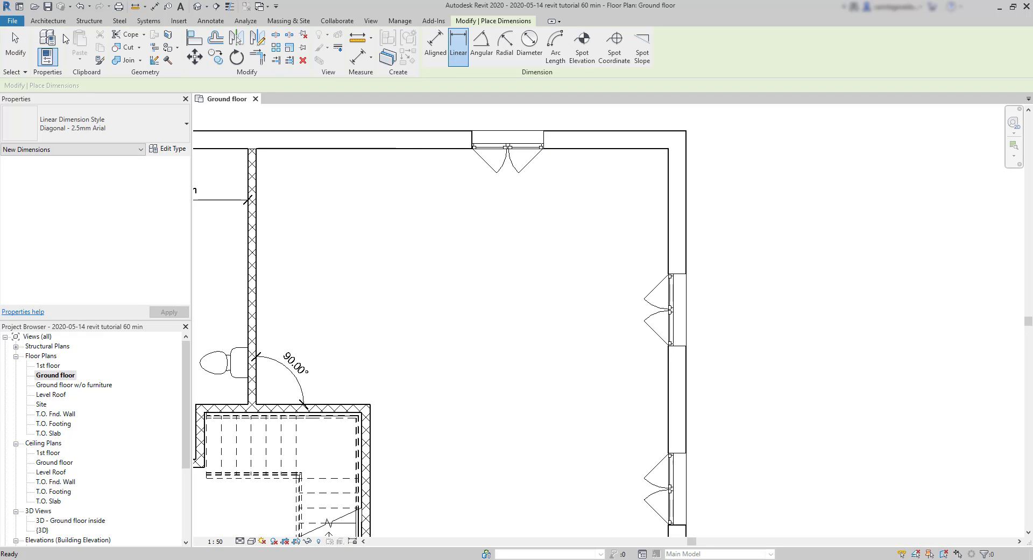
pyautogui.click(671, 154)
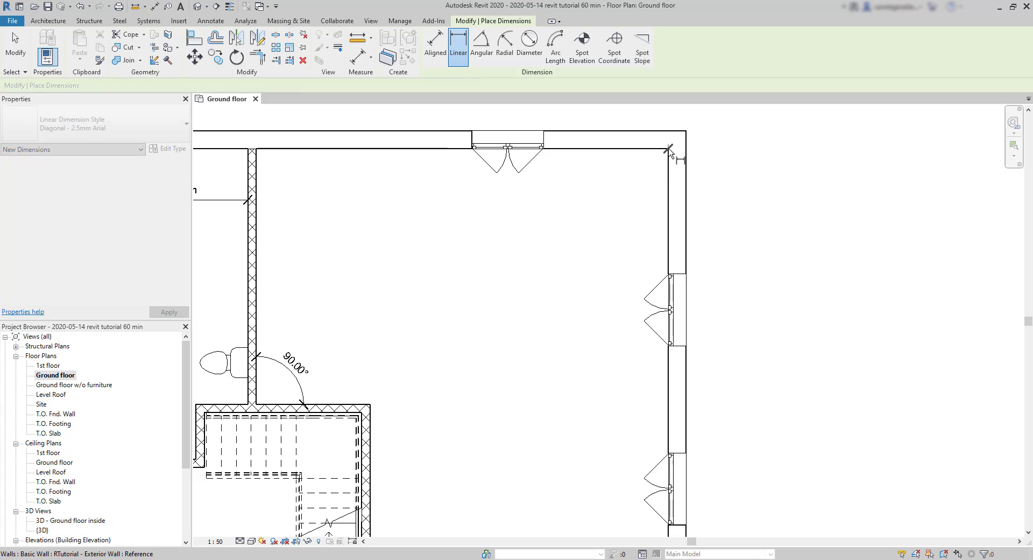
pyautogui.click(544, 153)
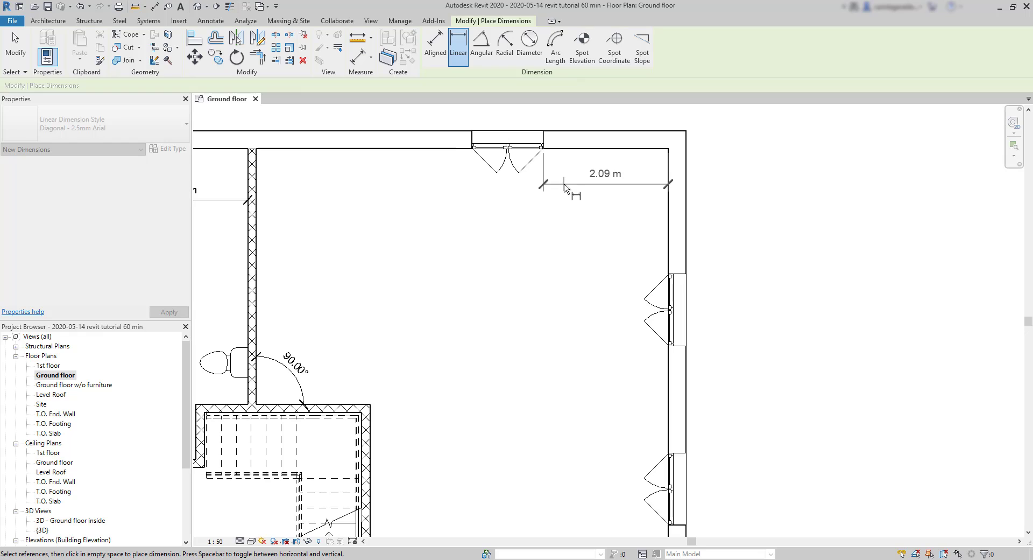
pyautogui.click(564, 186)
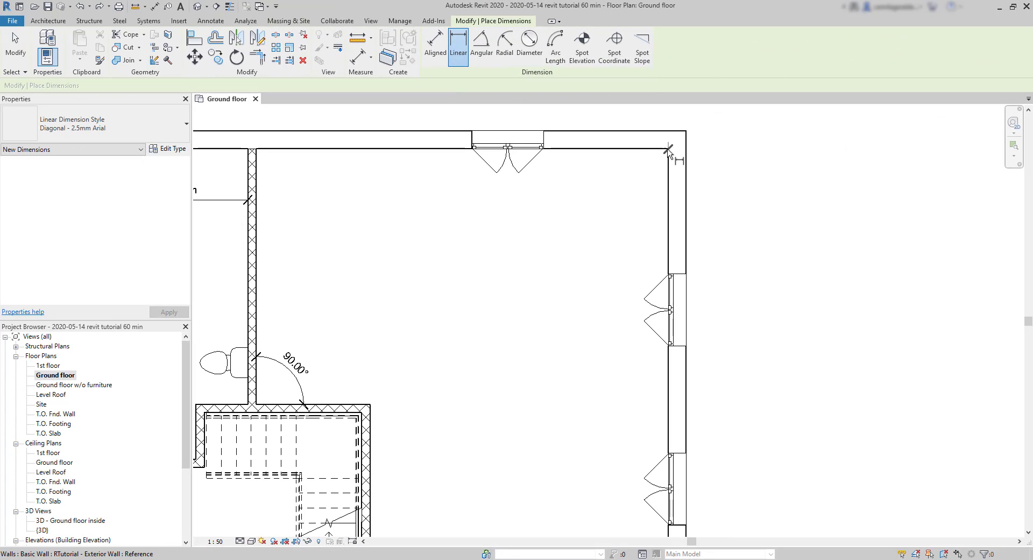
pyautogui.click(667, 154)
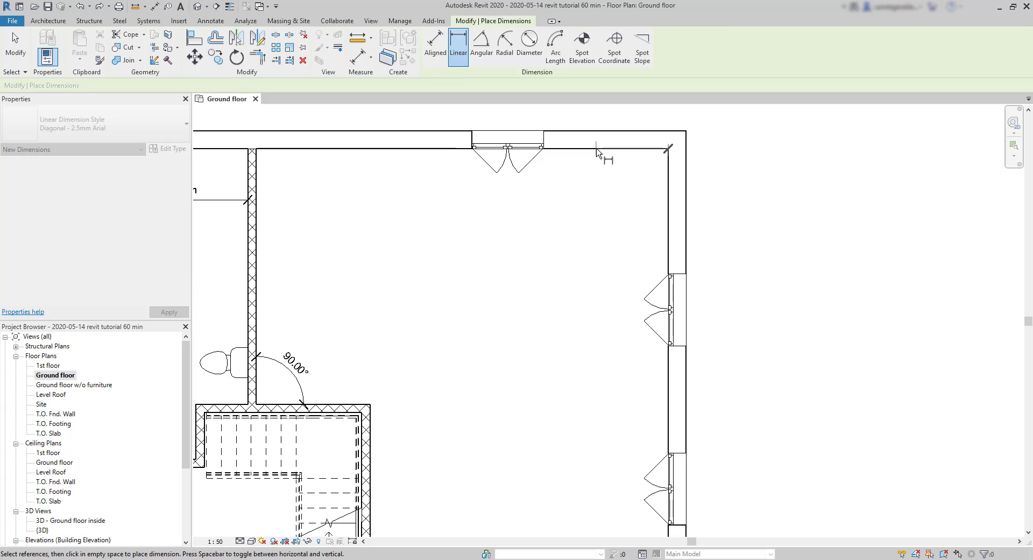
pyautogui.press('Escape')
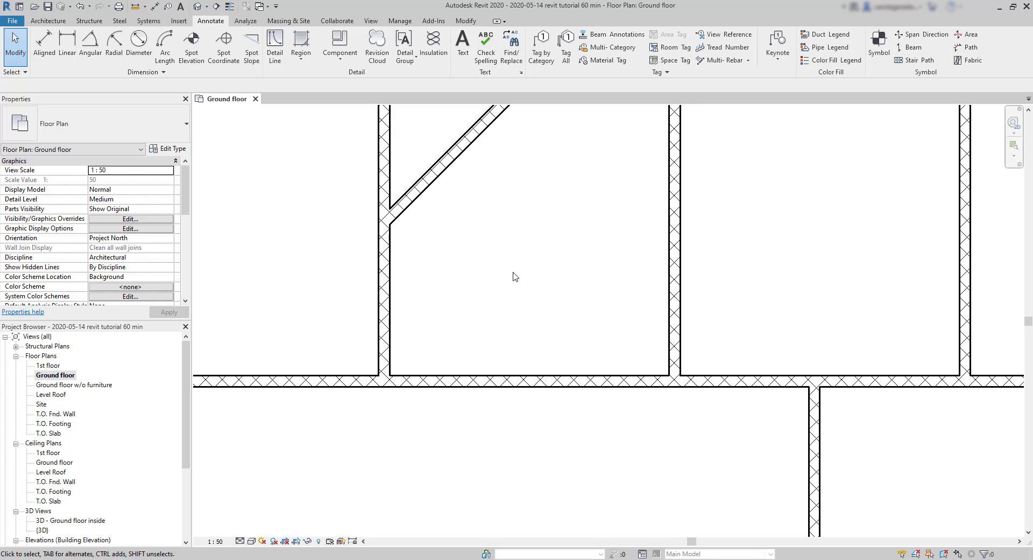
# Place an angular dimension between the lower face of the diagonal interior wall and the adjoining vertical wall.
pyautogui.click(97, 44)
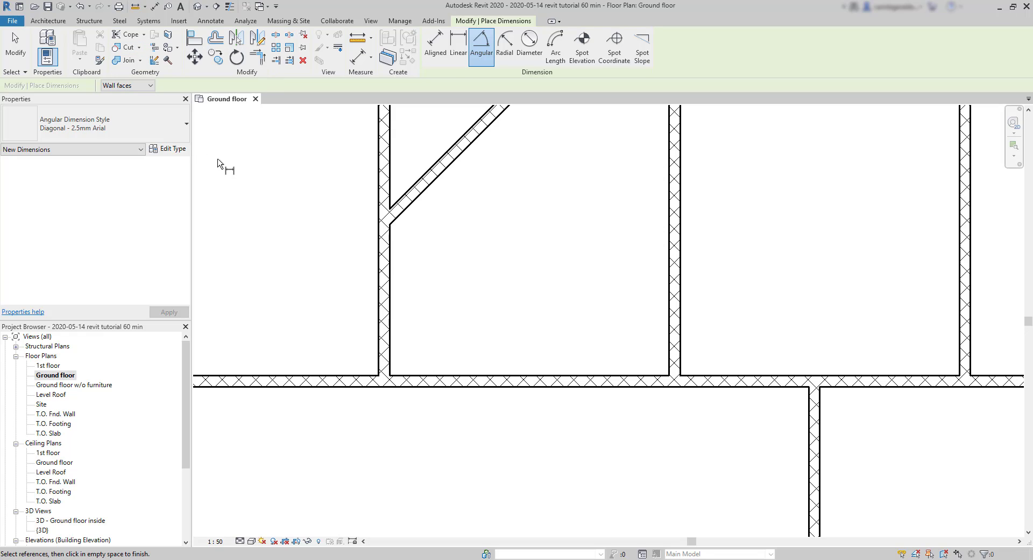
pyautogui.click(421, 198)
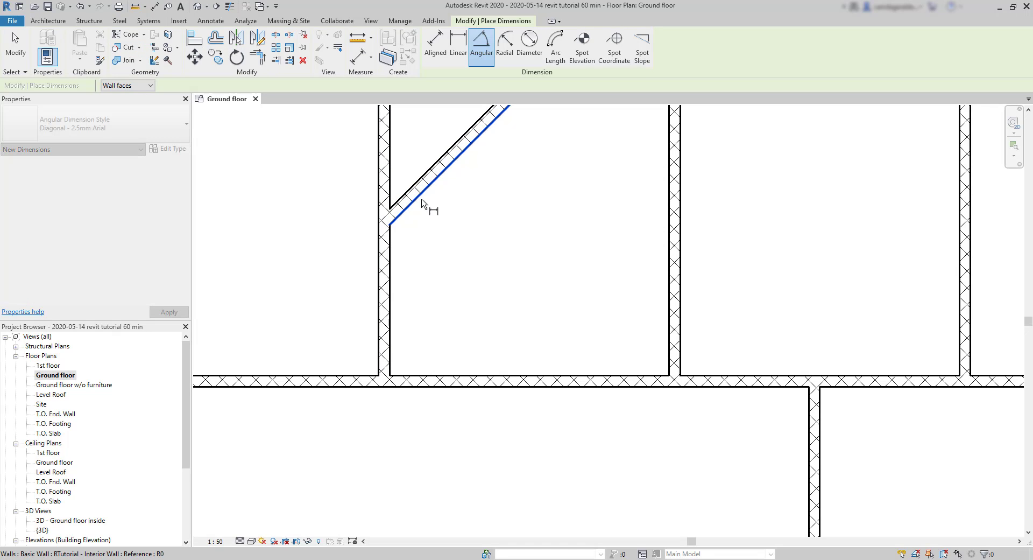
pyautogui.click(391, 285)
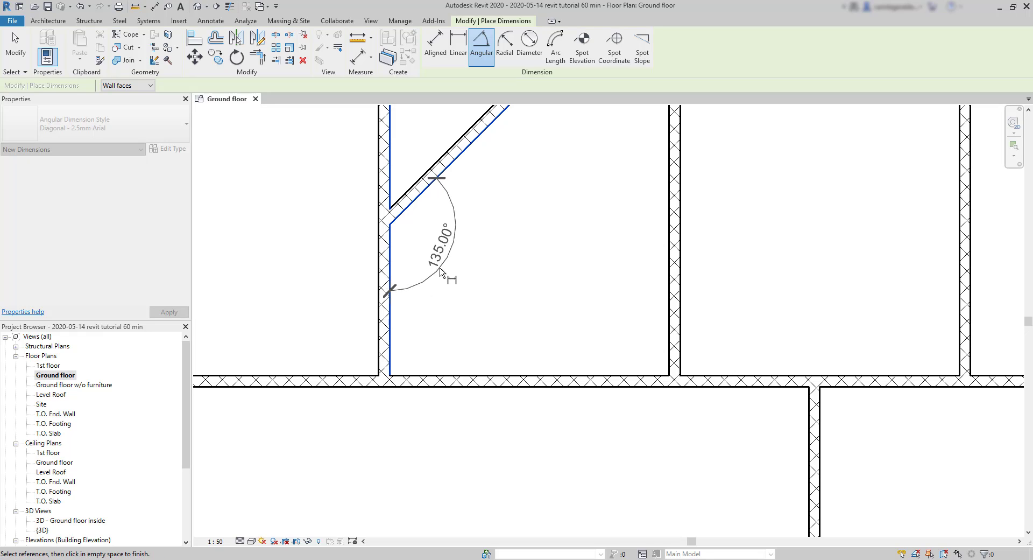
pyautogui.click(440, 237)
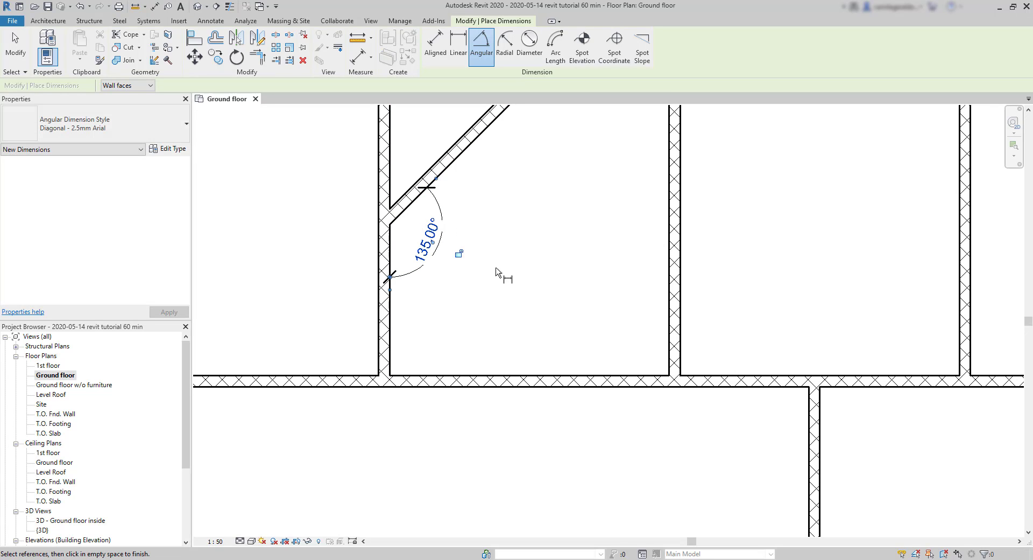
# Place an angular dimension on the diagonal wall's upper side, and reference the middle vertical and horizontal wall faces for another.
pyautogui.click(445, 157)
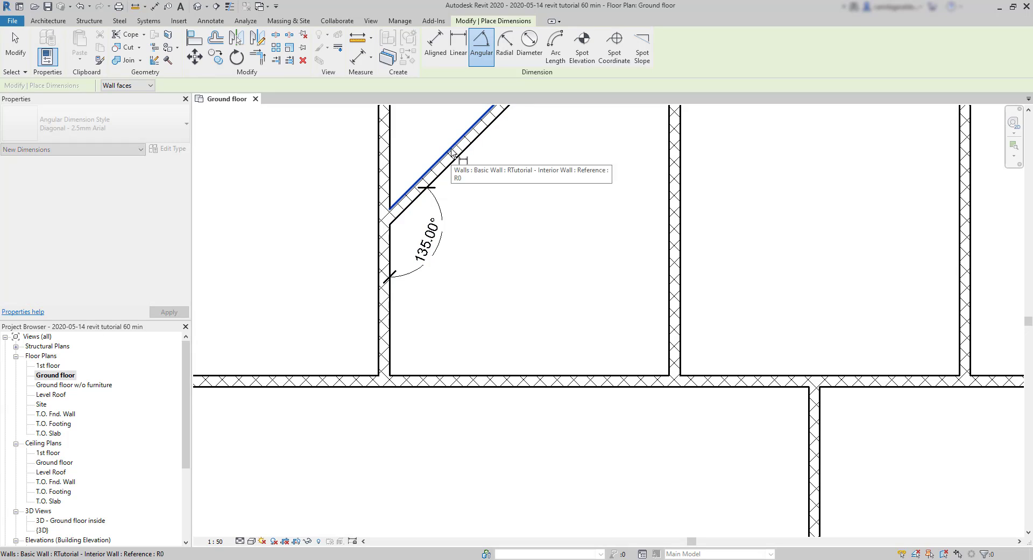
pyautogui.click(392, 153)
pyautogui.click(414, 141)
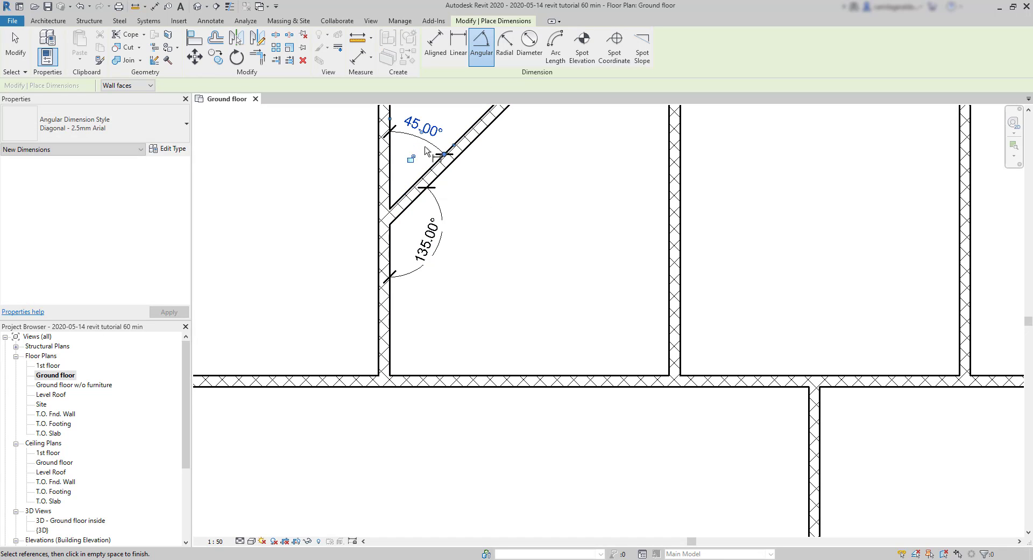
pyautogui.click(681, 321)
pyautogui.click(729, 376)
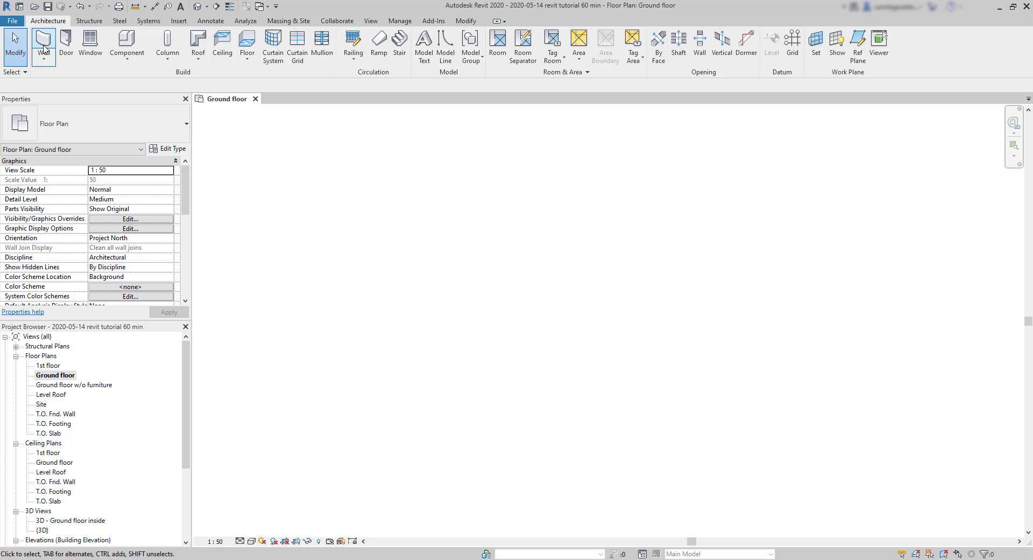
# Draw a circular RTutorial - Interior Wall in the empty area of the plan, about 2.8 m in outer diameter.
pyautogui.click(44, 41)
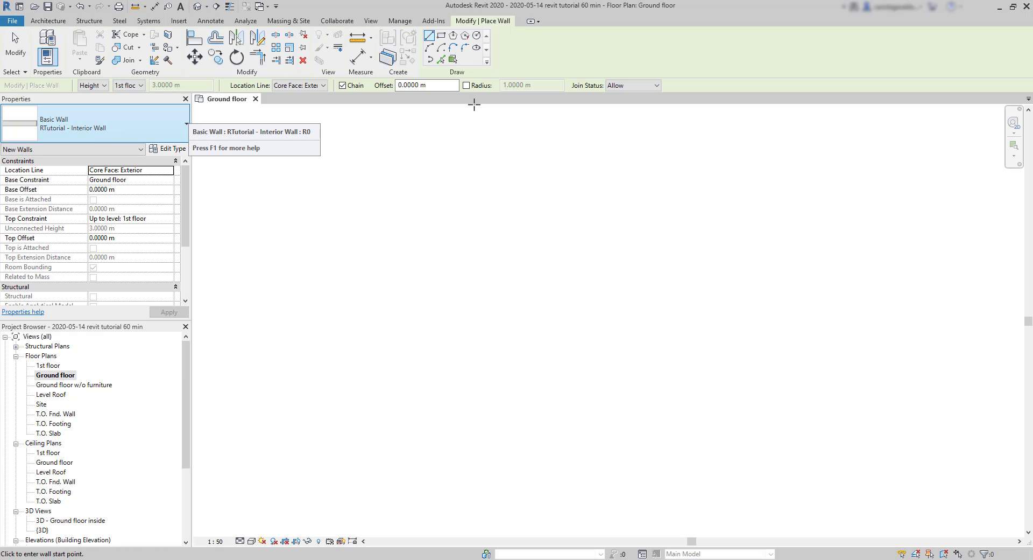
pyautogui.click(476, 35)
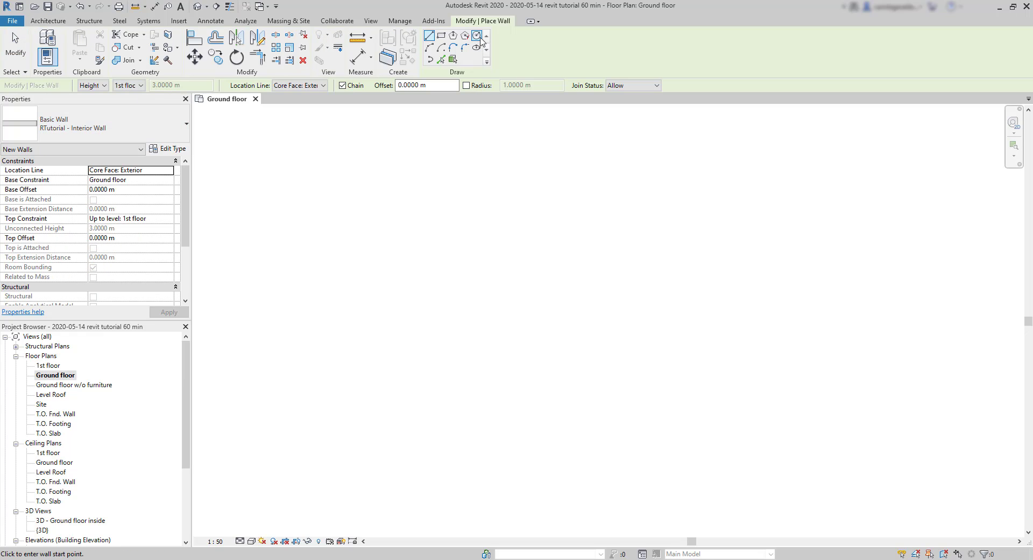
pyautogui.click(562, 276)
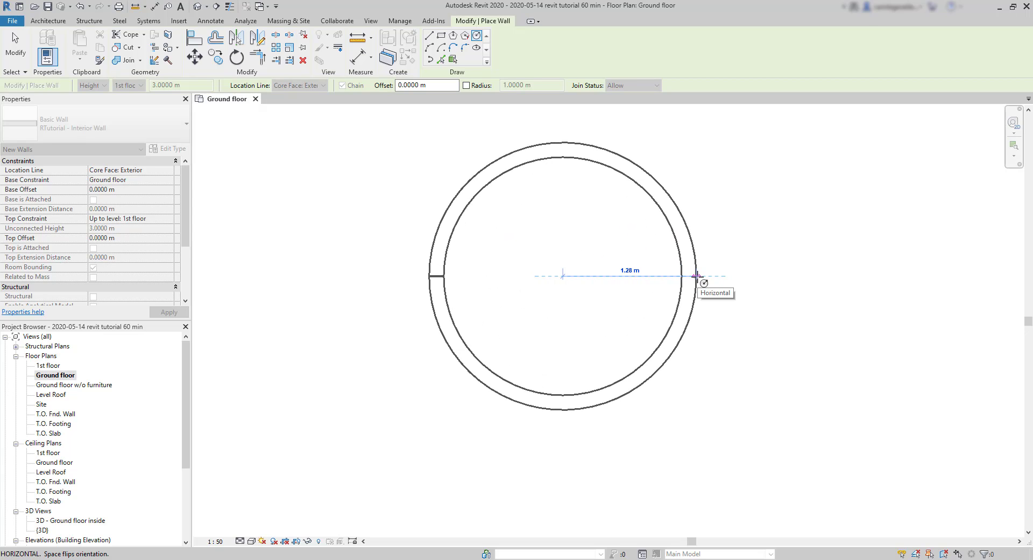
pyautogui.click(696, 276)
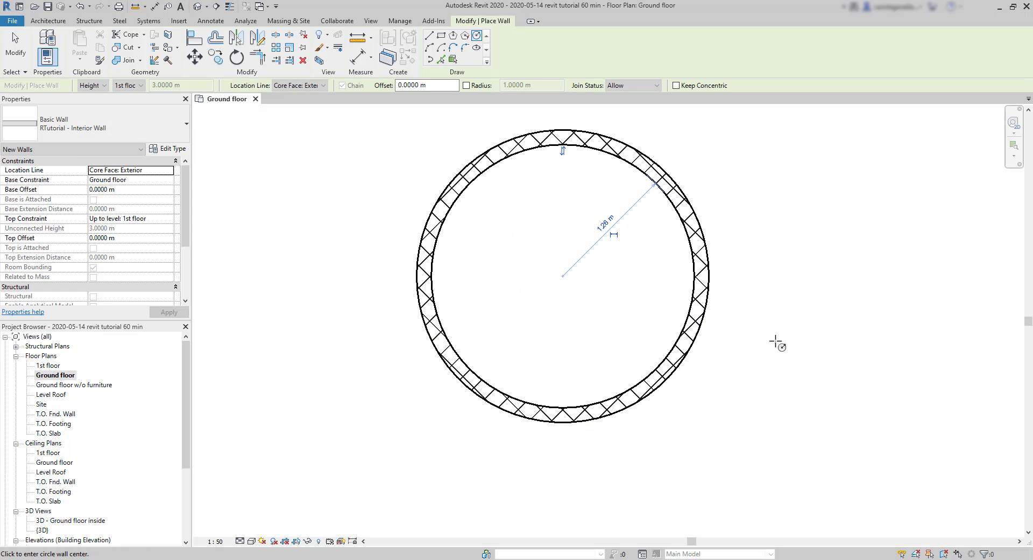
# Place a radial dimension on the inner face of the circular wall.
pyautogui.click(211, 21)
pyautogui.click(114, 45)
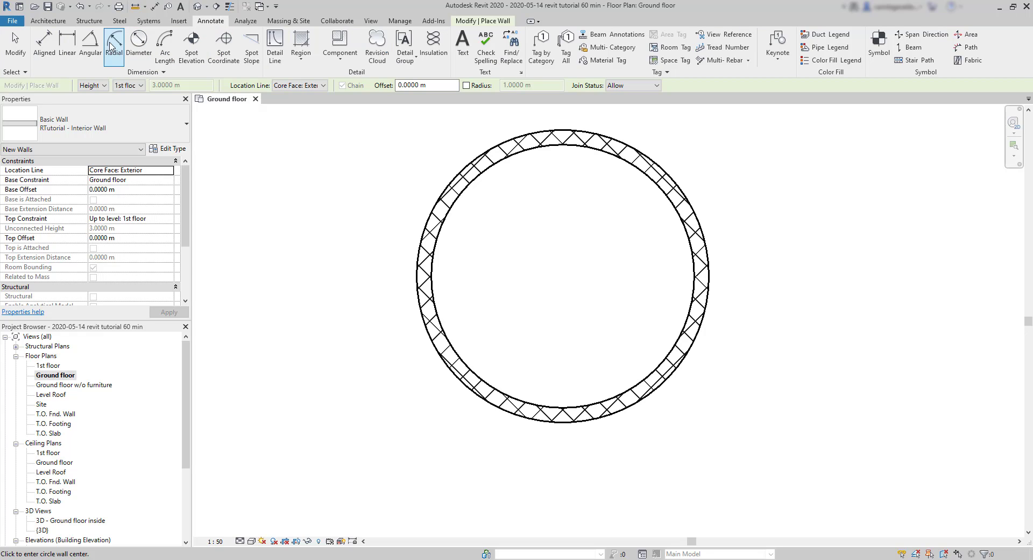
pyautogui.click(683, 215)
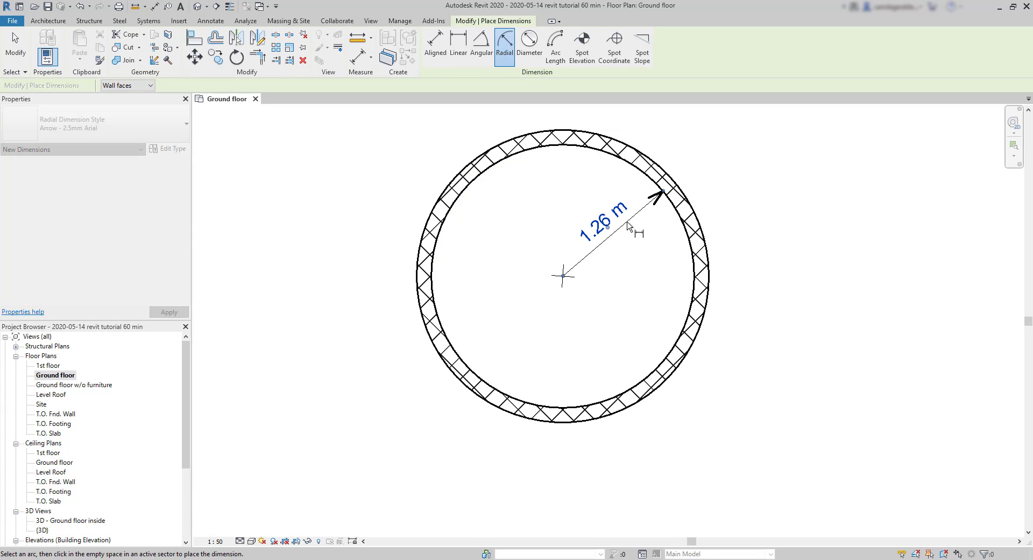
pyautogui.click(607, 226)
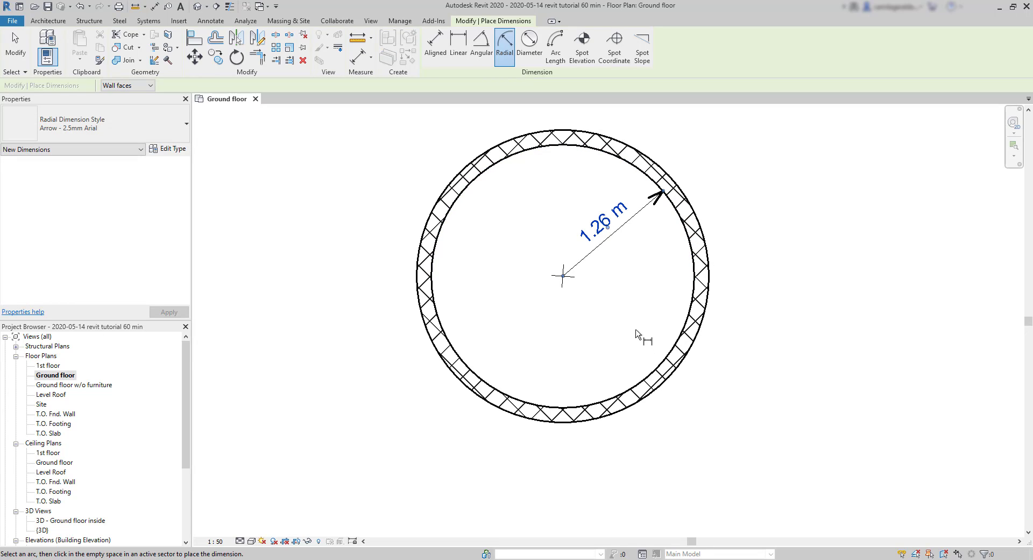
# Place a diameter dimension across the outer face of the circular wall, and undo it.
pyautogui.click(211, 21)
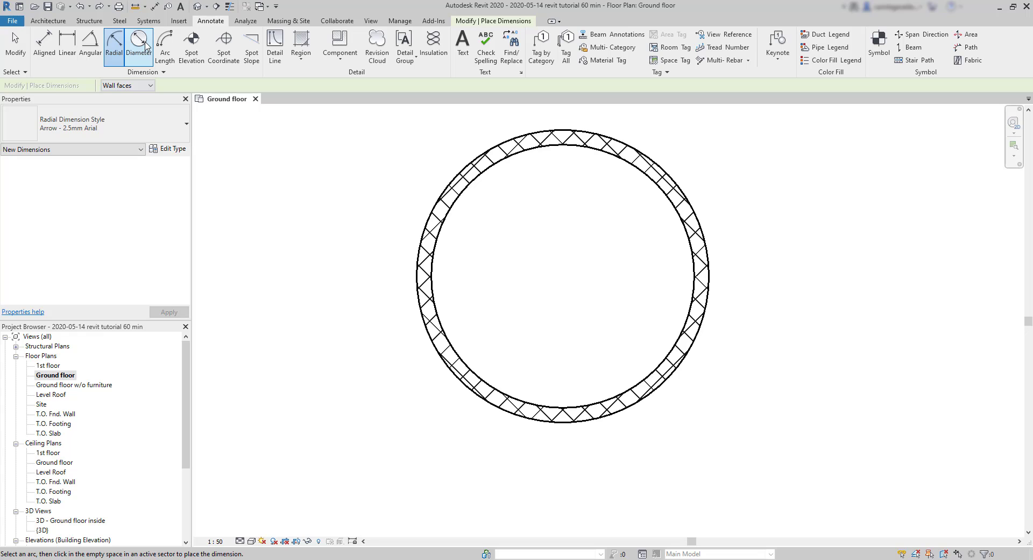
pyautogui.click(146, 47)
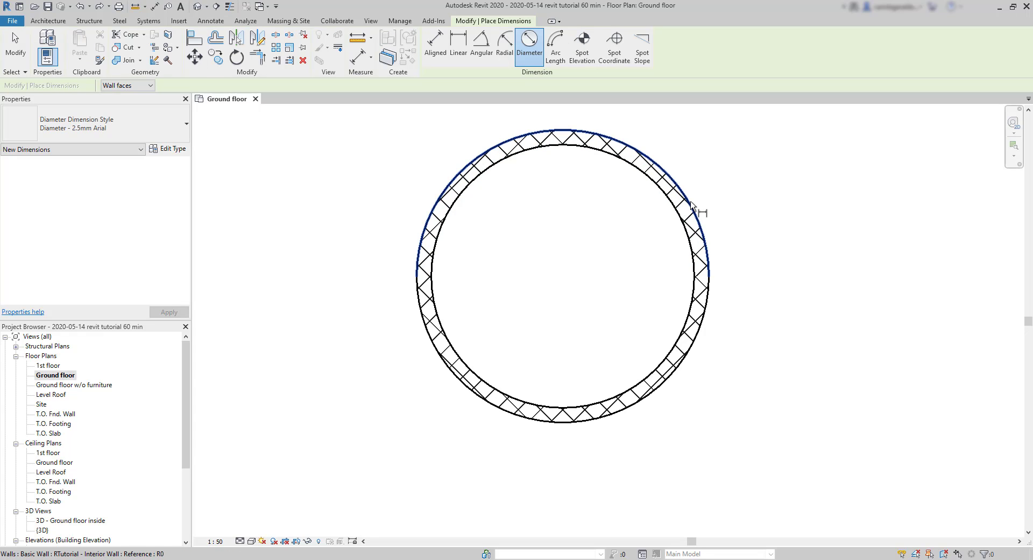
pyautogui.click(682, 205)
pyautogui.click(690, 207)
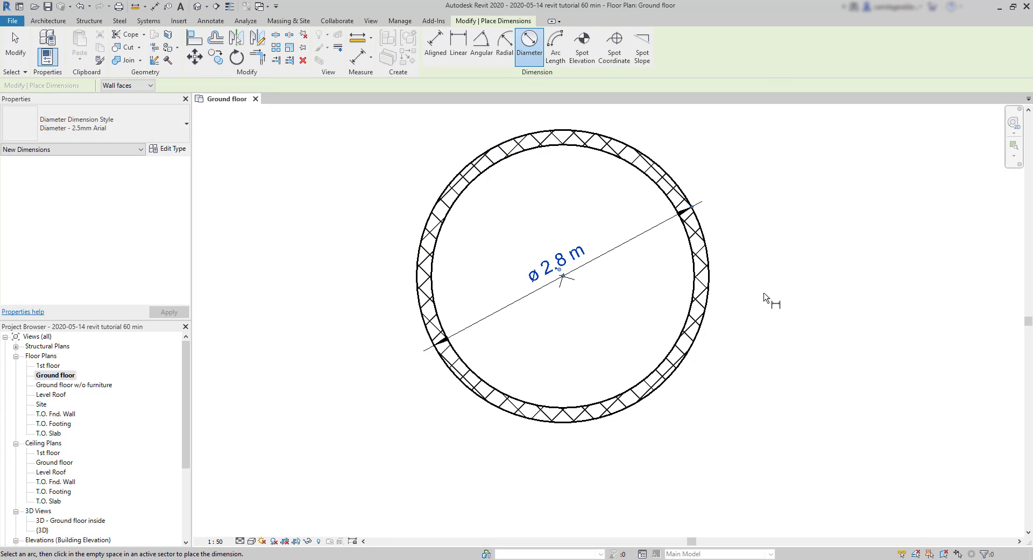
pyautogui.hotkey('ctrl', 'z')
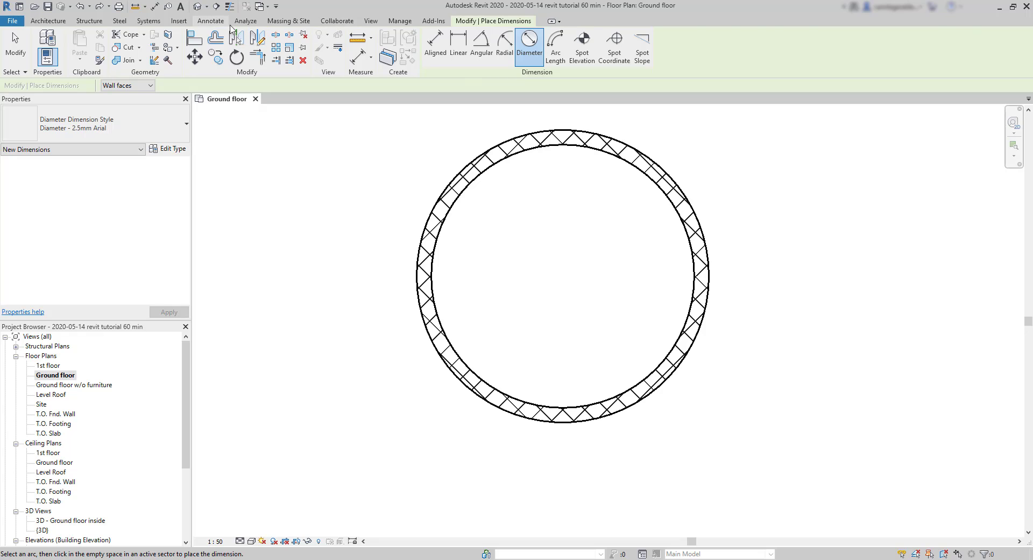
# Bring up the annotation tools for another dimension on the circular wall.
pyautogui.click(211, 21)
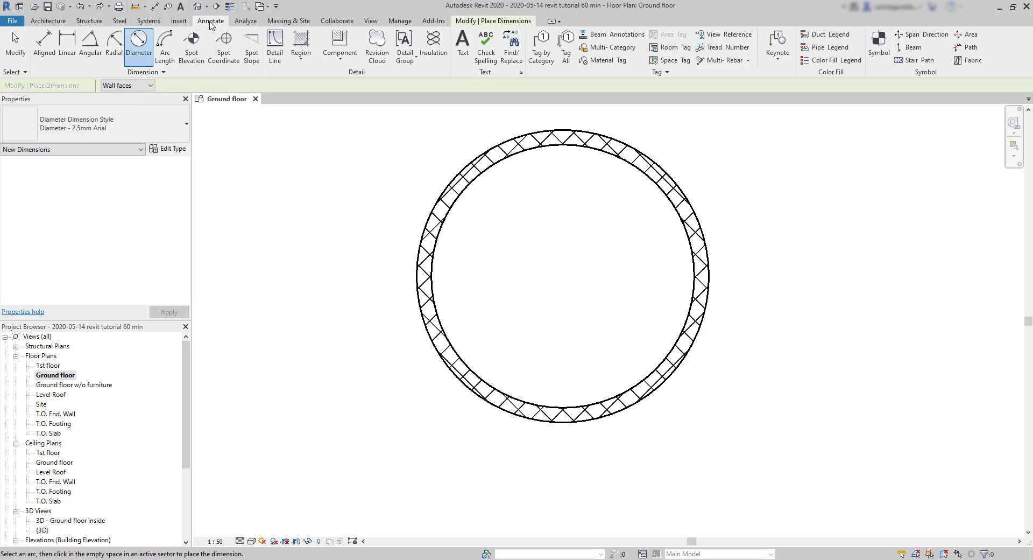